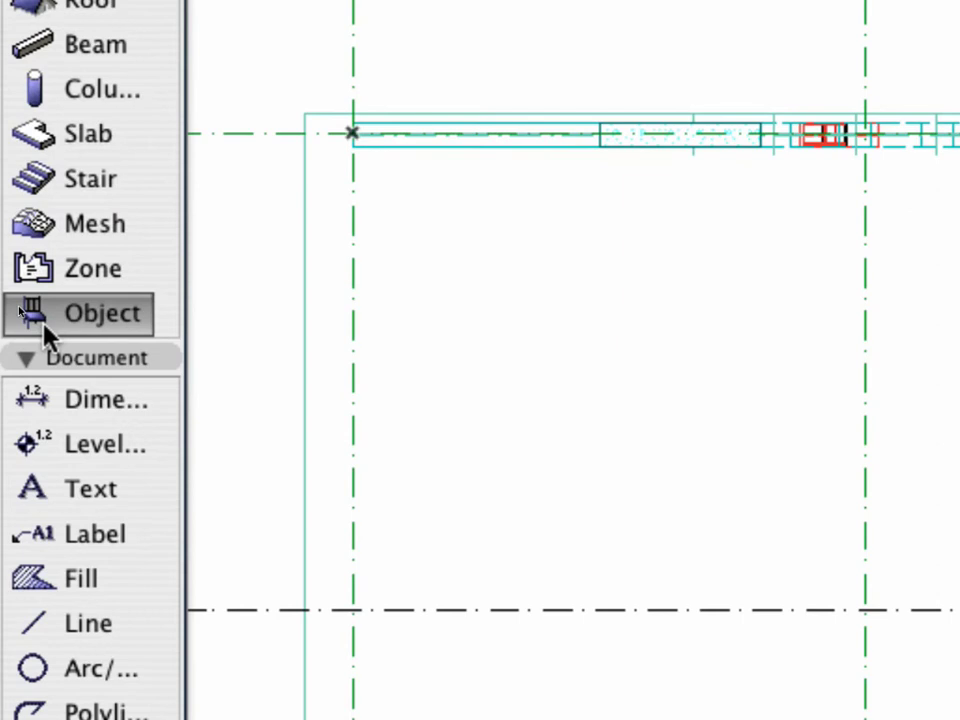
# Step: In Object default settings, choose Universal Columns Beam from Steel Structures 11 > Steel Beams BS 11
pyautogui.doubleClick(42, 318)
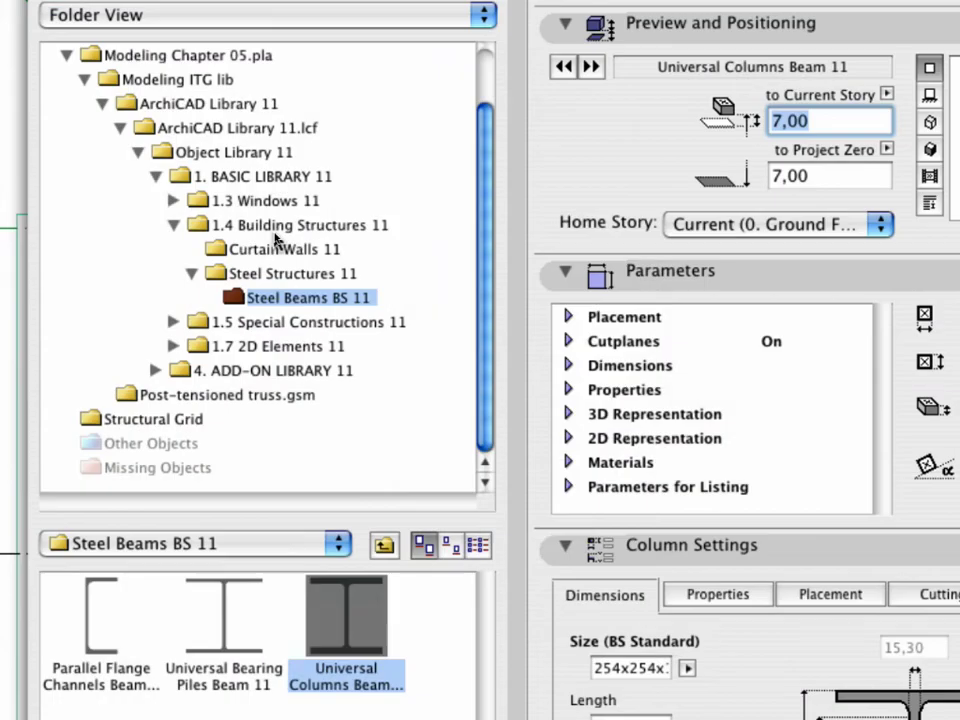
pyautogui.click(282, 298)
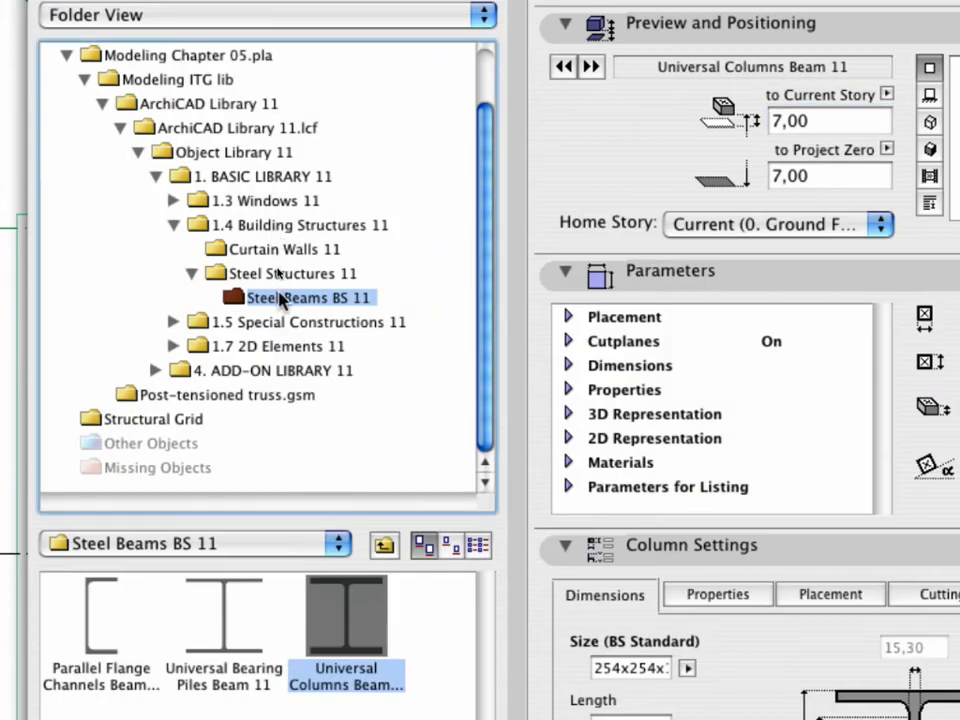
pyautogui.click(266, 178)
pyautogui.click(266, 224)
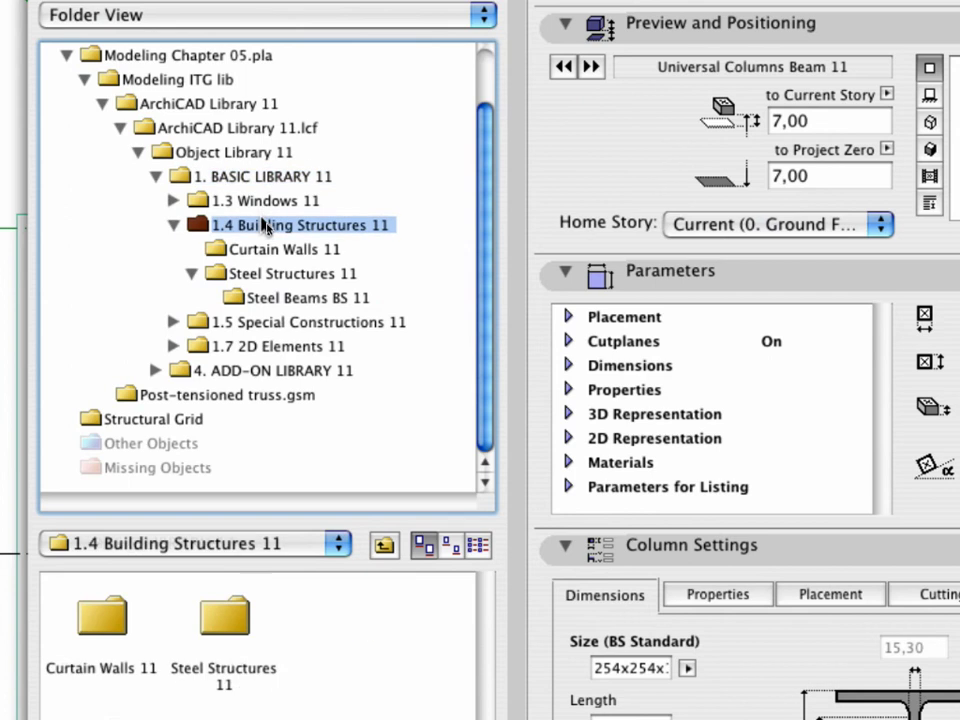
pyautogui.click(269, 276)
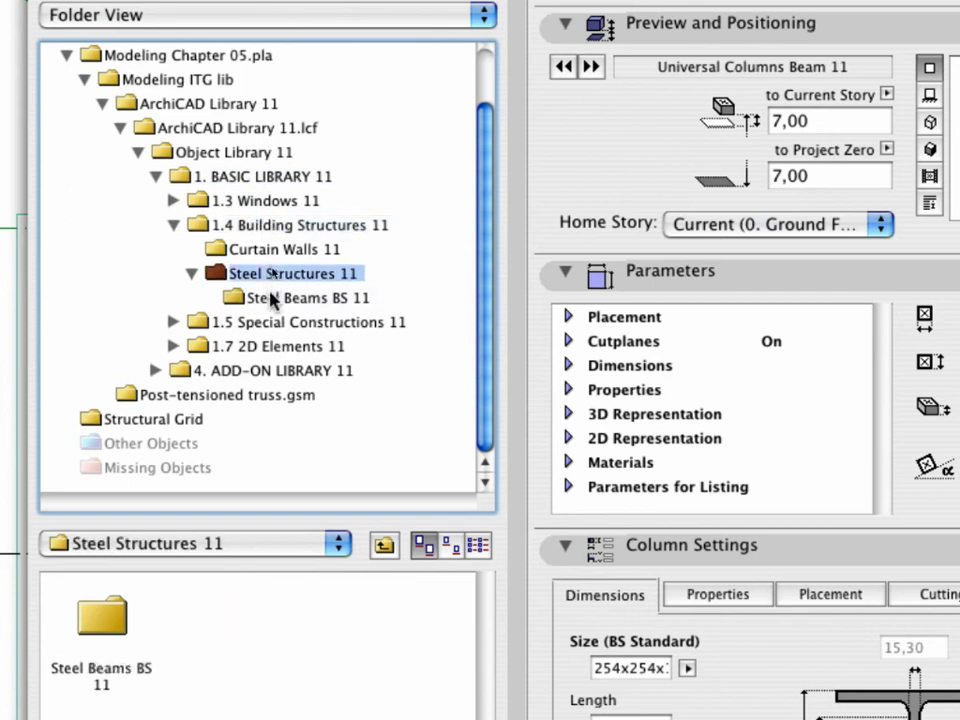
pyautogui.click(272, 298)
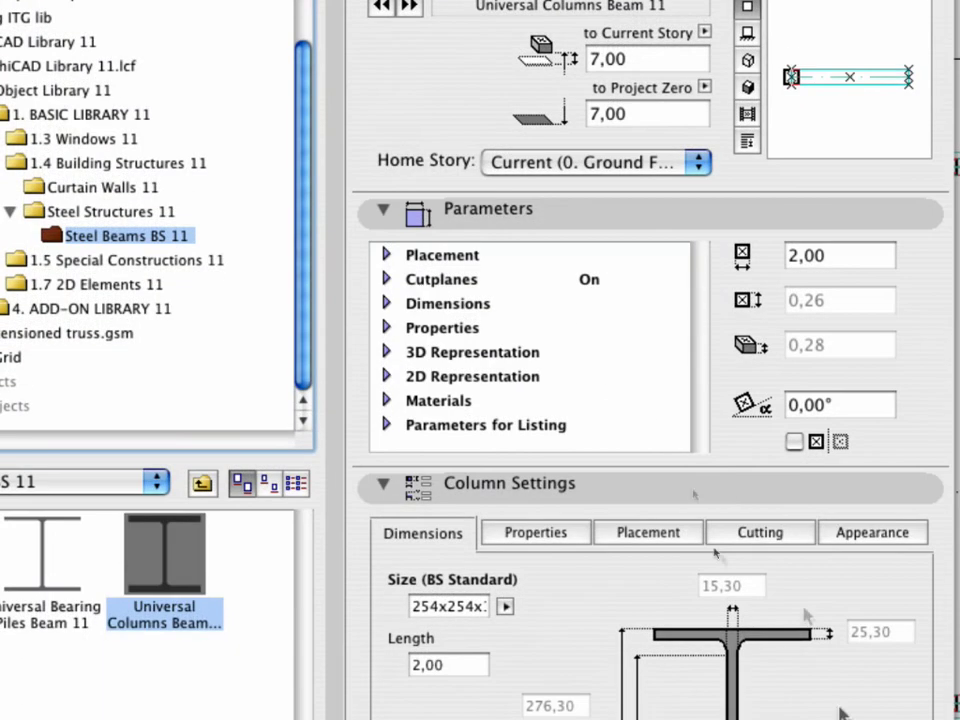
# Step: Set the beam's Rotation Axis to Along axis with a 20° Rotation Angle
pyautogui.click(386, 255)
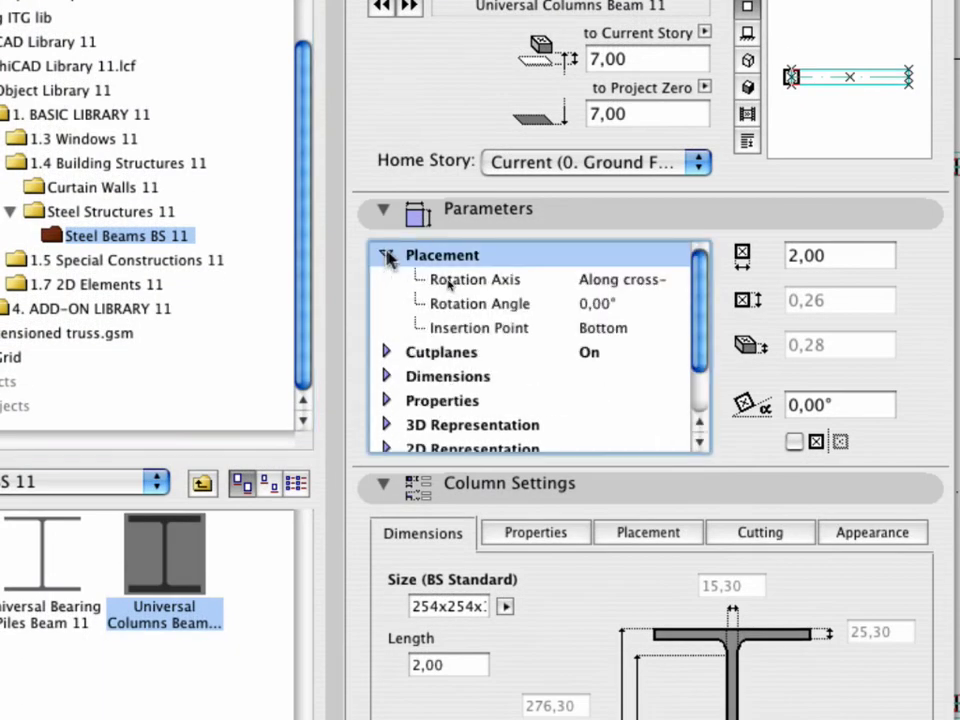
pyautogui.click(609, 278)
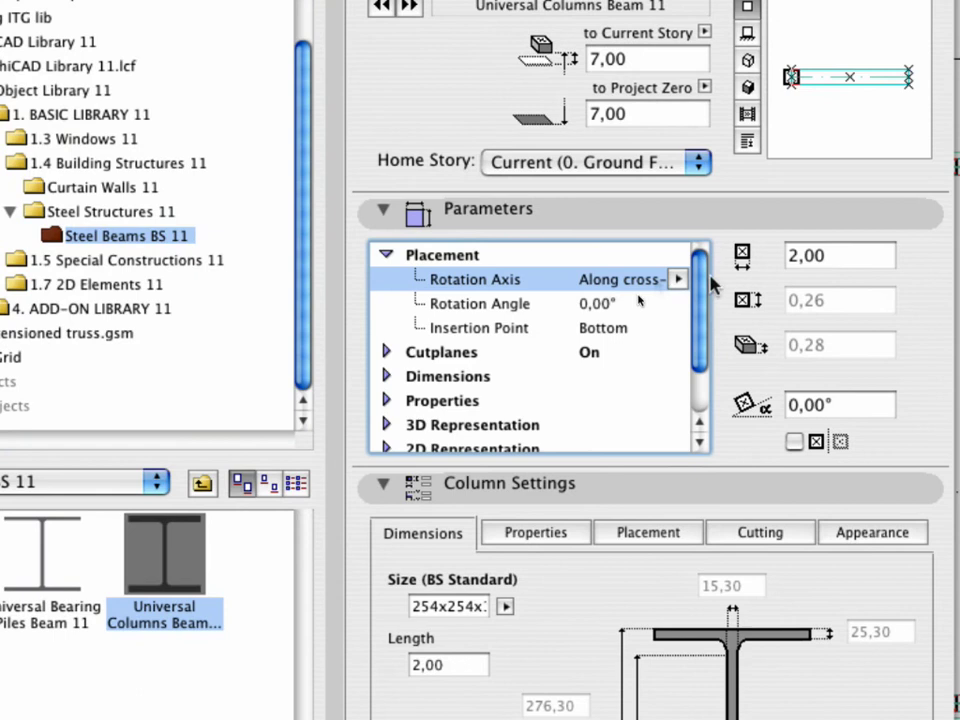
pyautogui.click(678, 279)
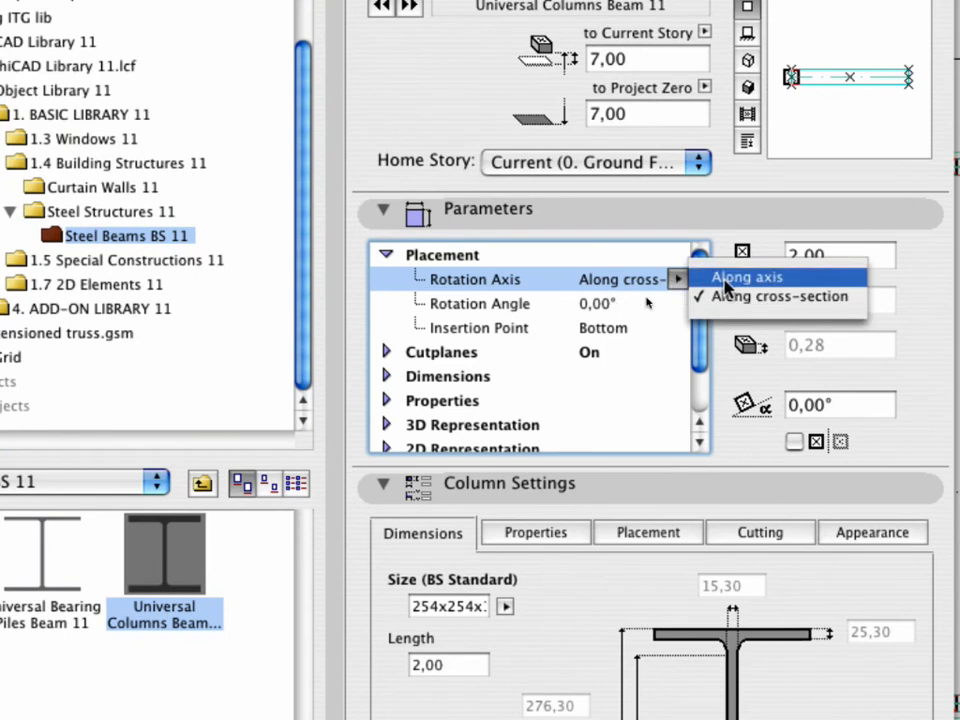
pyautogui.click(725, 276)
pyautogui.click(632, 304)
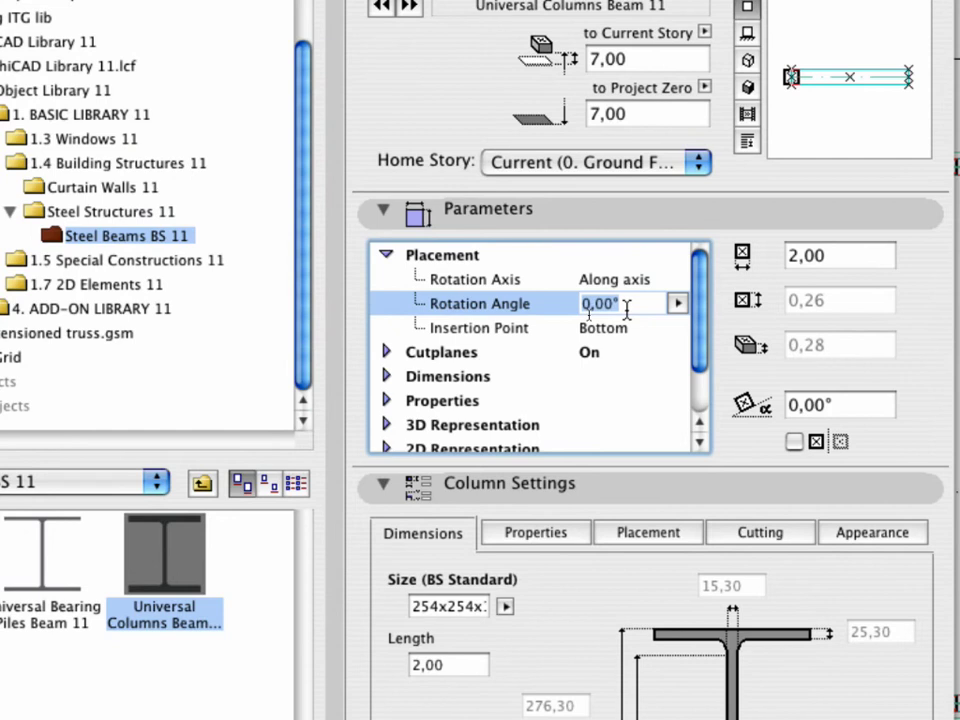
pyautogui.write('20')
pyautogui.press('Return')
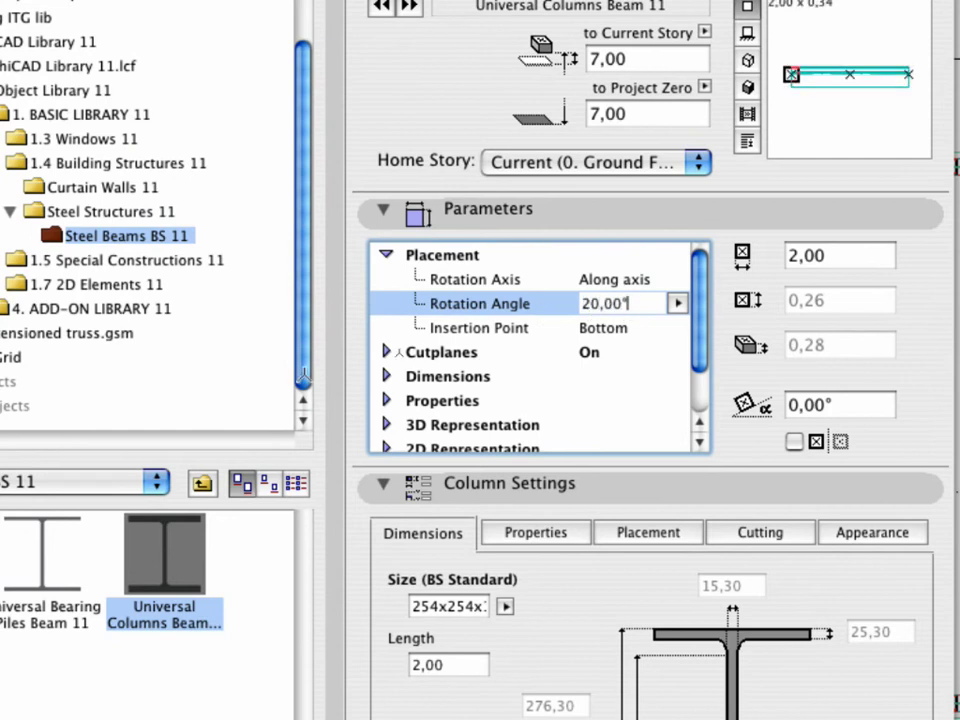
pyautogui.click(385, 377)
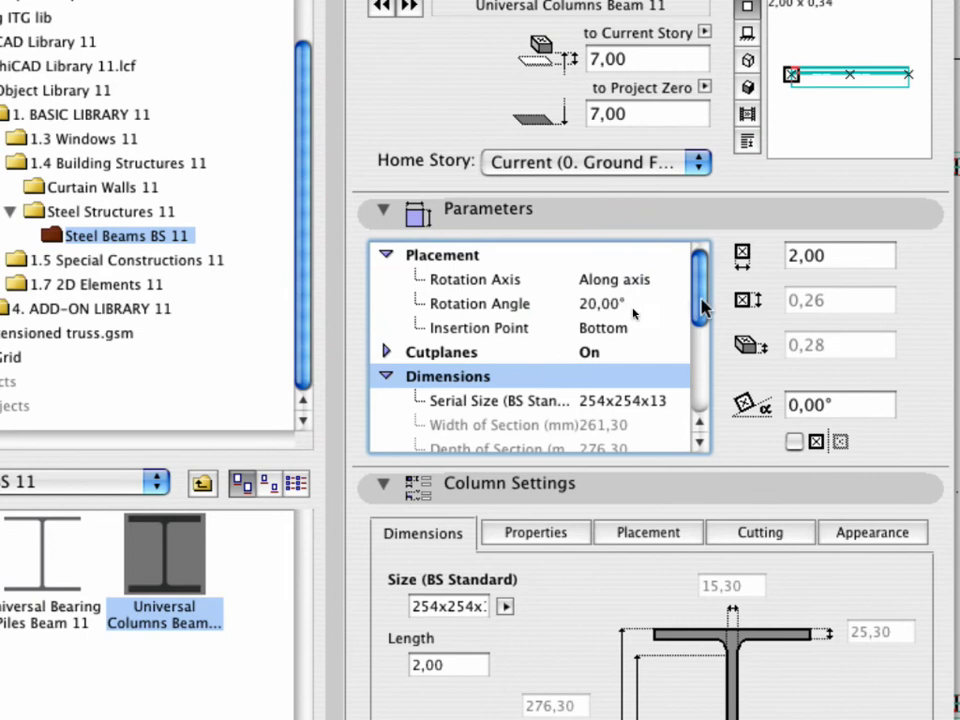
# Step: Change the beam's Serial Size to CUSTOM
pyautogui.click(703, 357)
pyautogui.moveTo(703, 357); pyautogui.dragTo(699, 313)
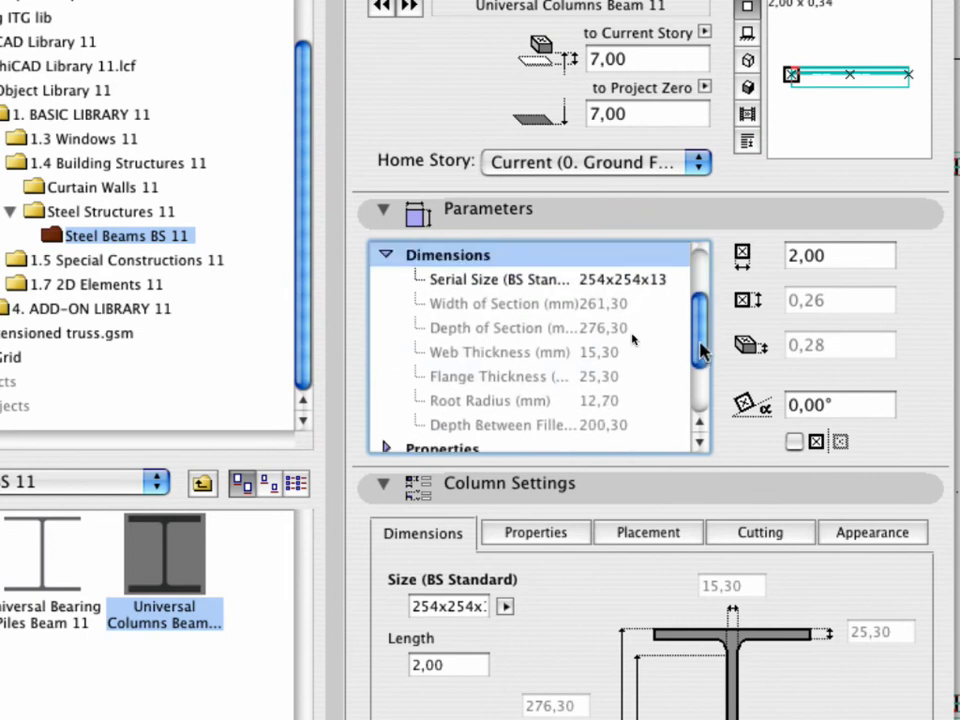
pyautogui.click(643, 282)
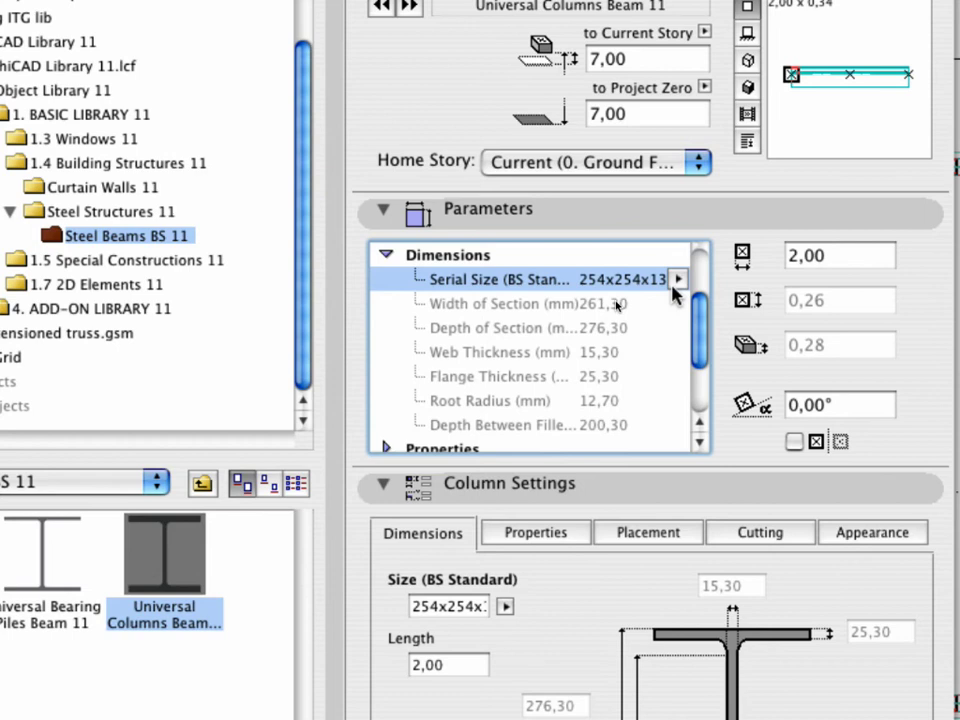
pyautogui.click(678, 280)
pyautogui.click(716, 702)
# Step: Enter width 250, depth 700, web and flange 35, root radius 8,90, fillet depth 265,20
pyautogui.click(620, 132)
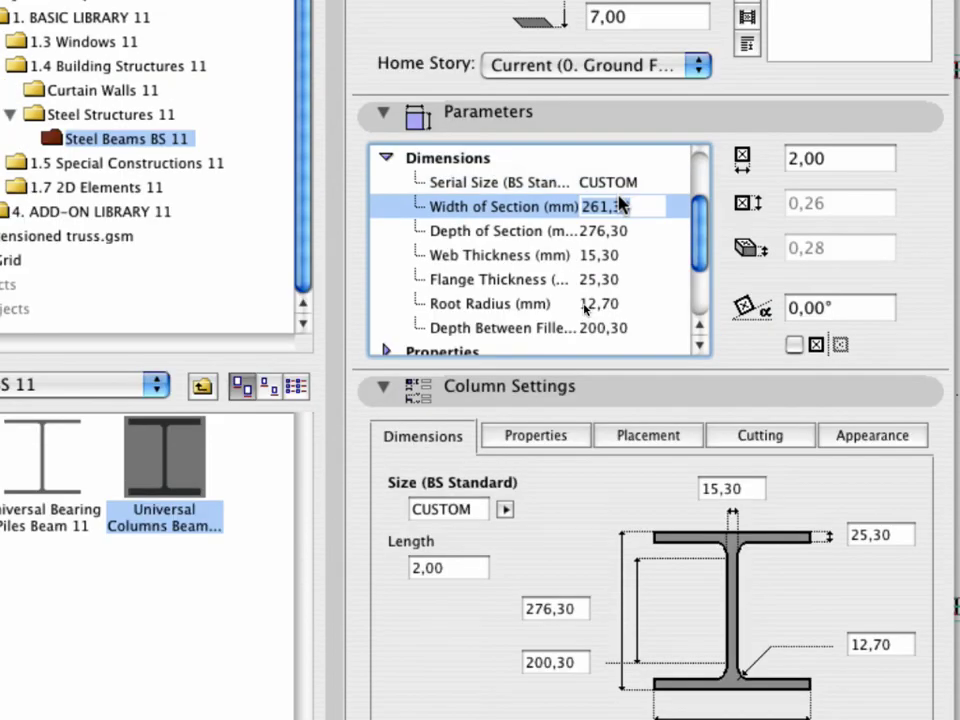
pyautogui.write('250,00')
pyautogui.click(600, 229)
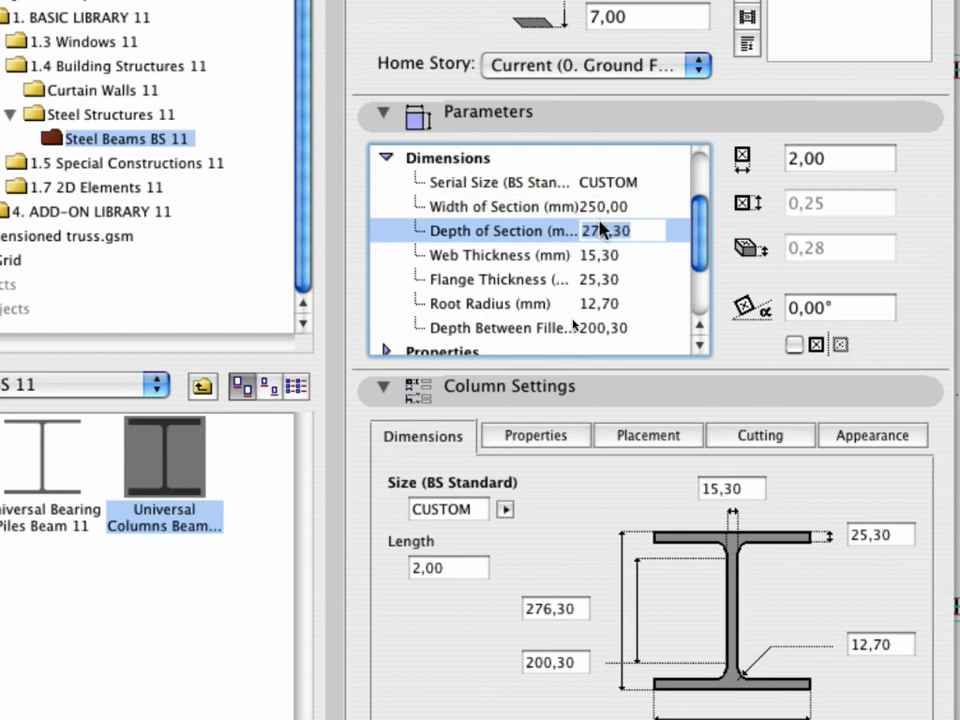
pyautogui.write('700,00')
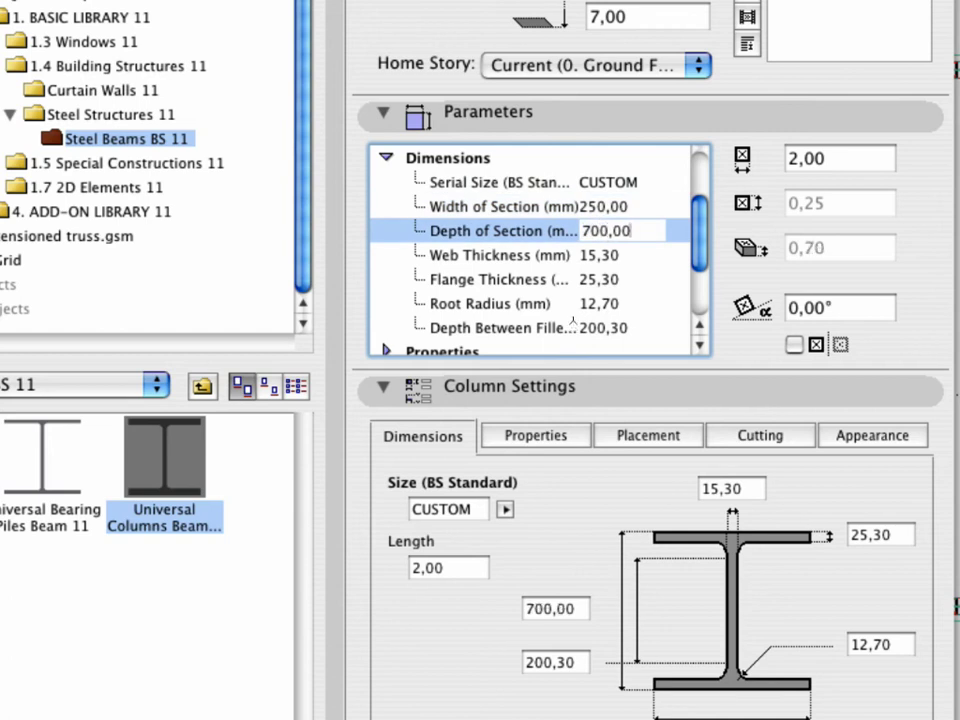
pyautogui.click(604, 256)
pyautogui.write('35')
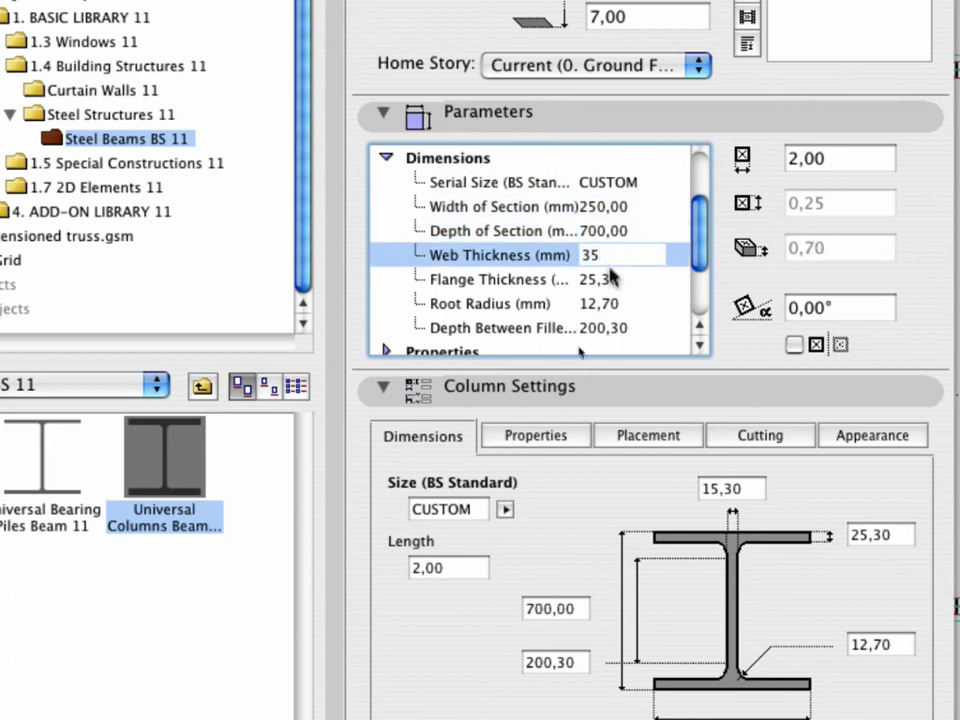
pyautogui.click(604, 279)
pyautogui.write('35,00')
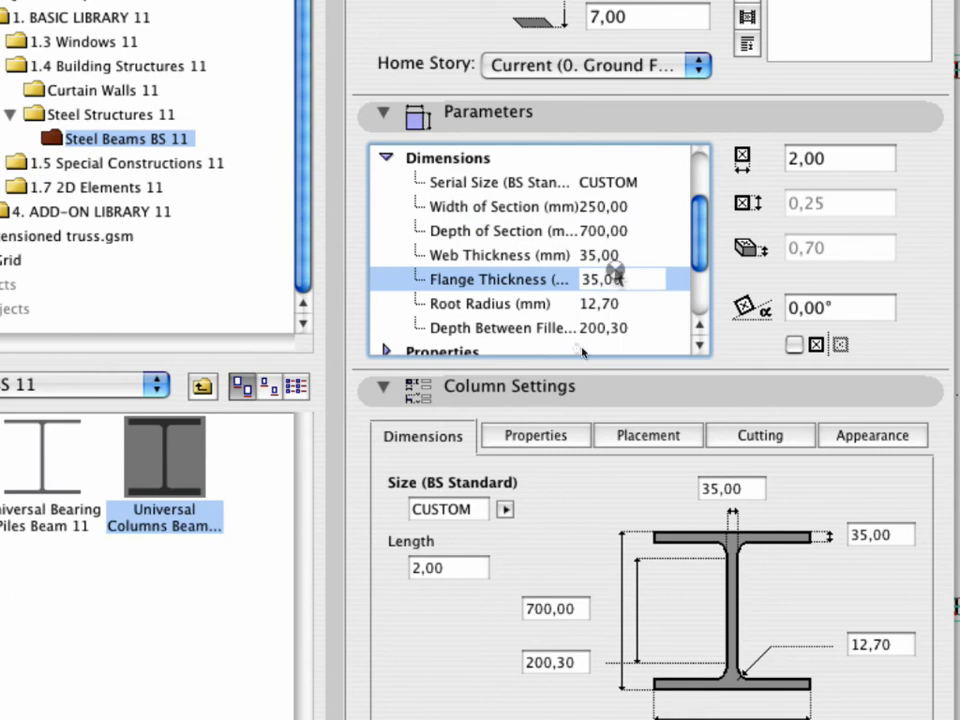
pyautogui.click(615, 304)
pyautogui.write('8')
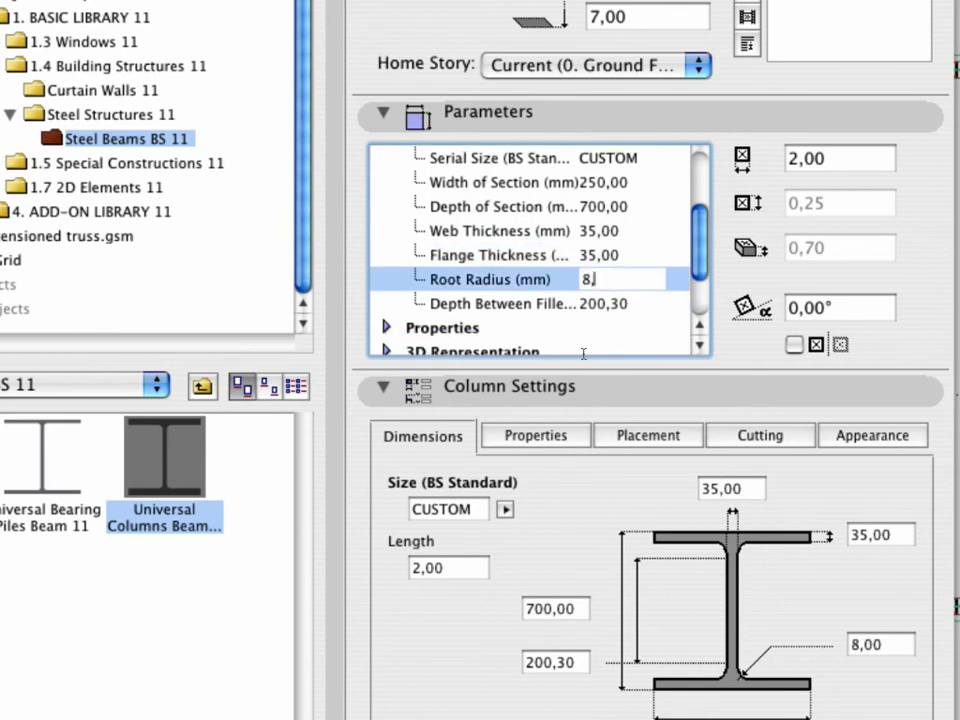
pyautogui.write(',90')
pyautogui.click(617, 305)
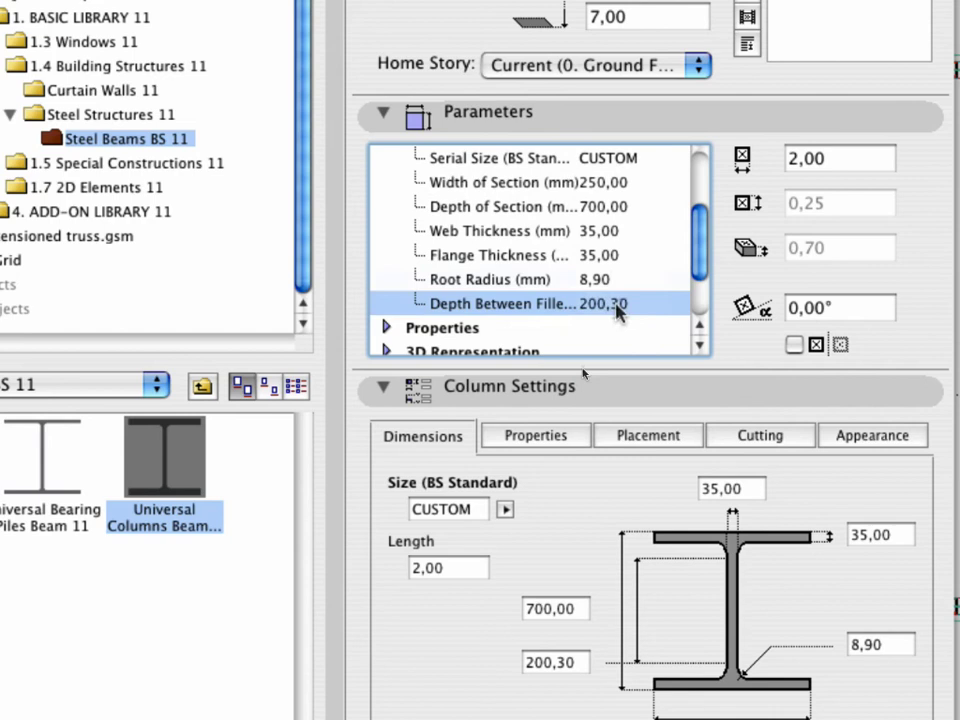
pyautogui.write('265,2')
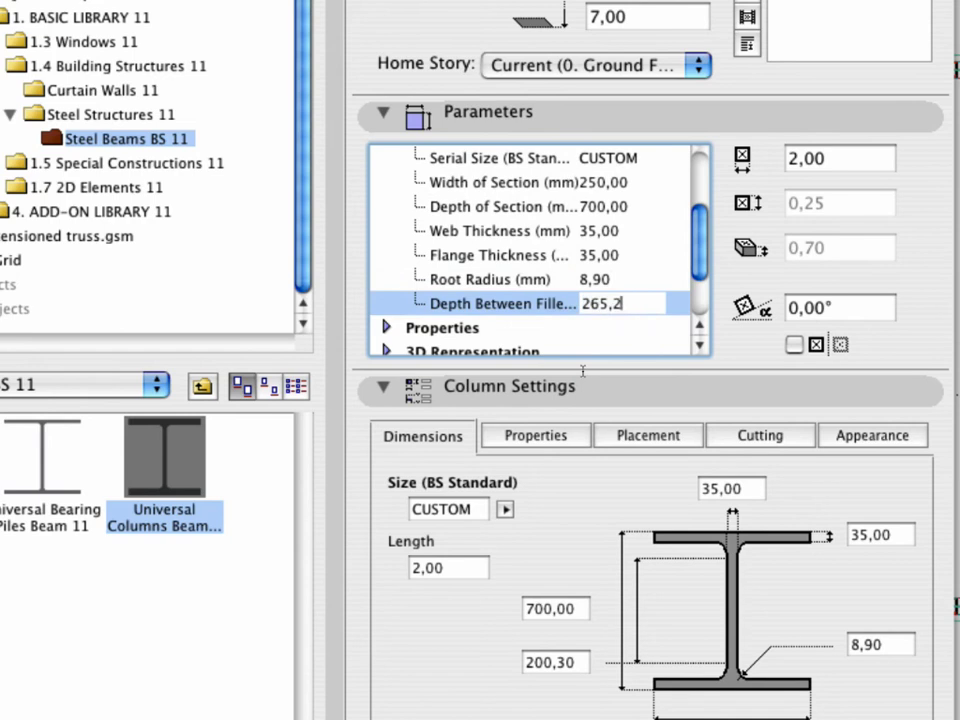
pyautogui.write('0')
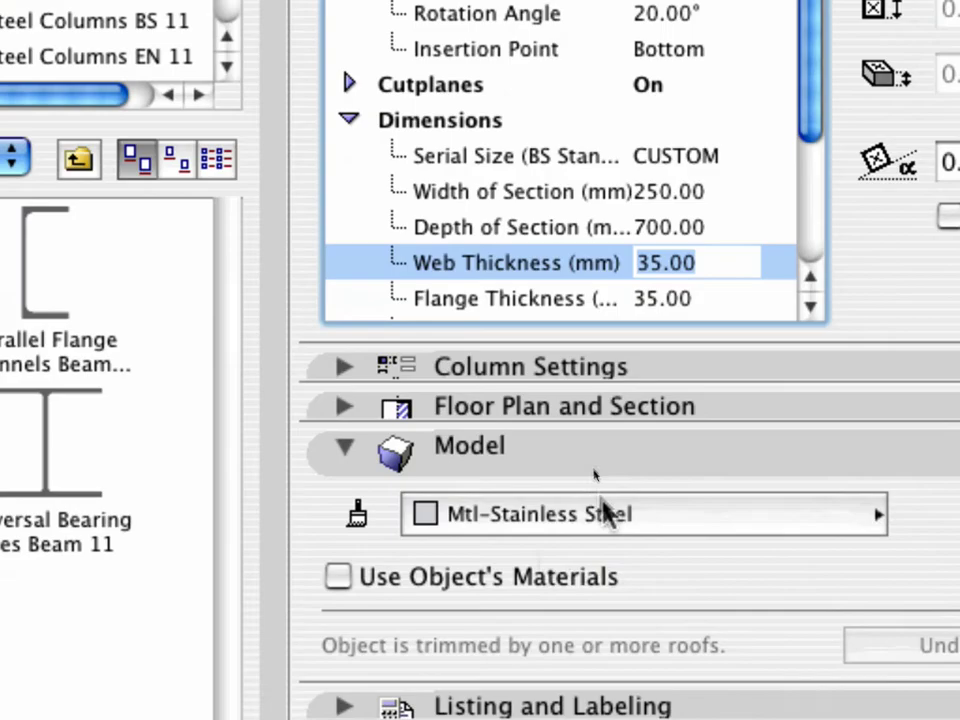
# Step: Keep Mtl-Stainless Steel material and the Structural - Bearing layer, then confirm the beam settings
pyautogui.click(607, 513)
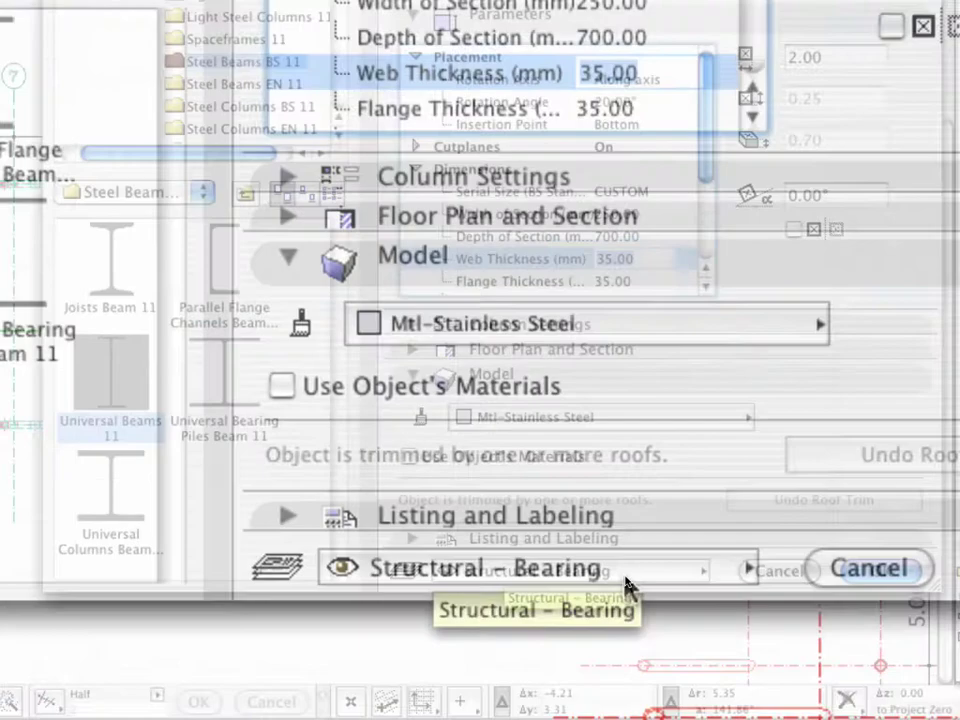
pyautogui.click(625, 581)
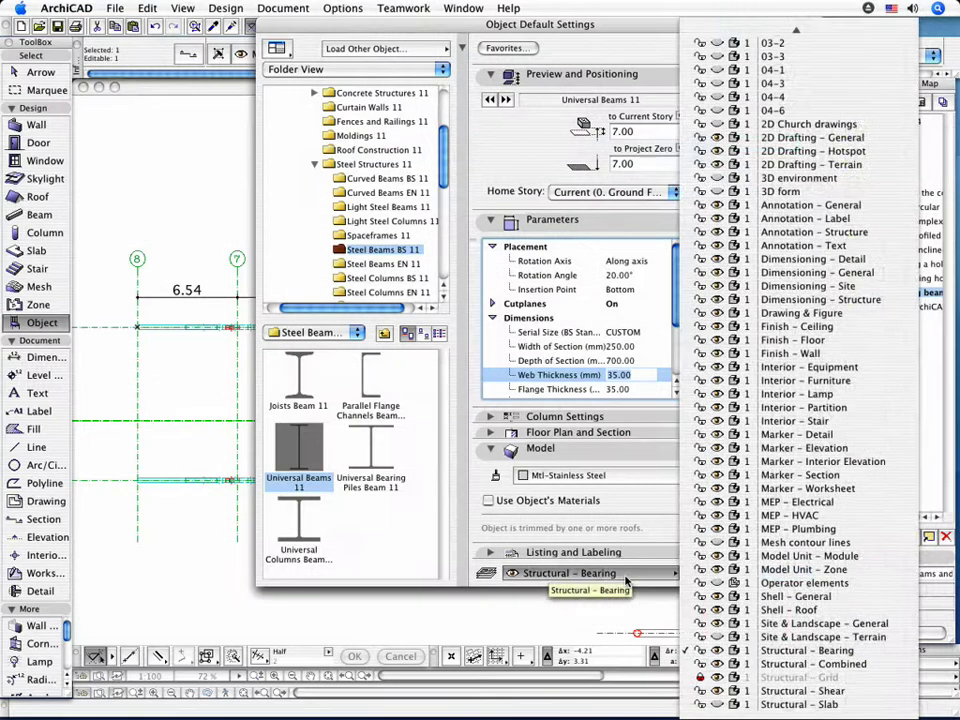
pyautogui.click(625, 585)
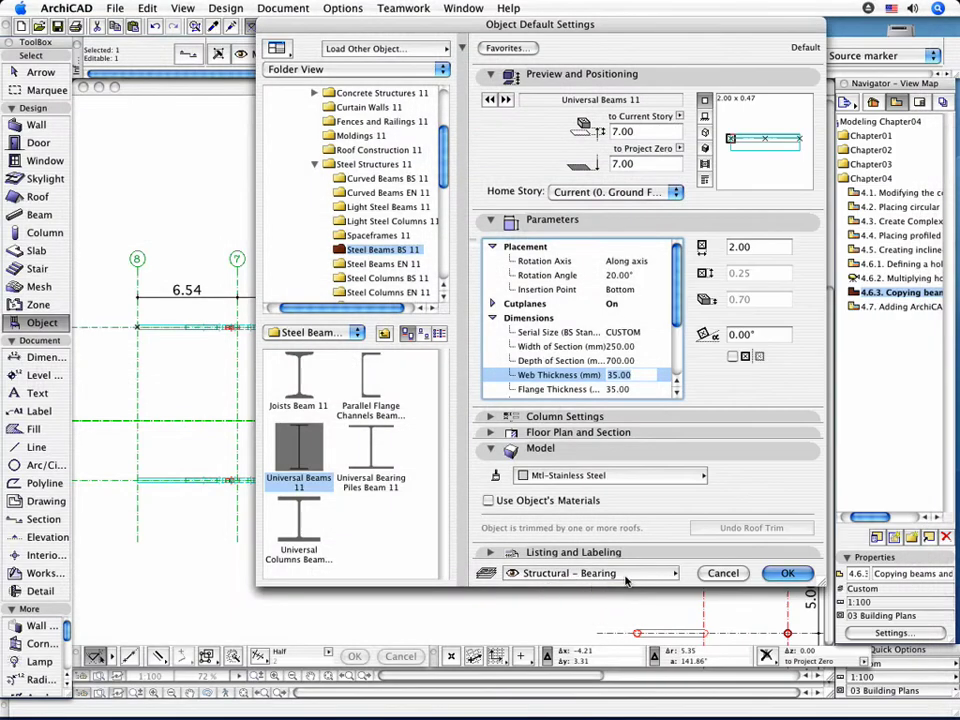
pyautogui.click(775, 573)
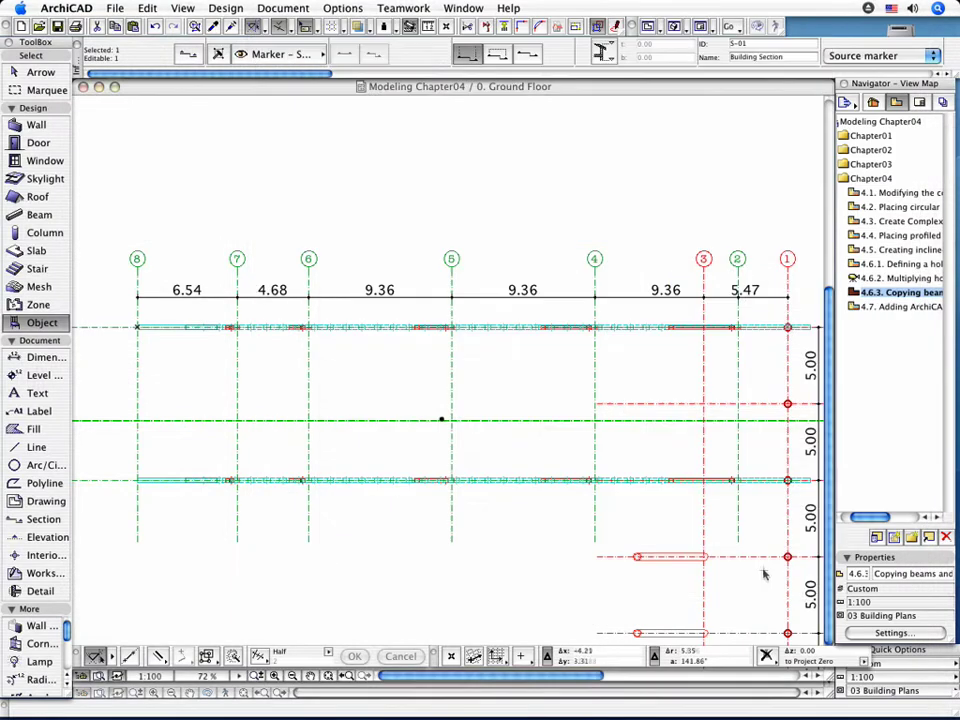
# Step: Place a cross beam from the top inclined beam between grid lines 7 and 6, then start another
pyautogui.press('Escape')
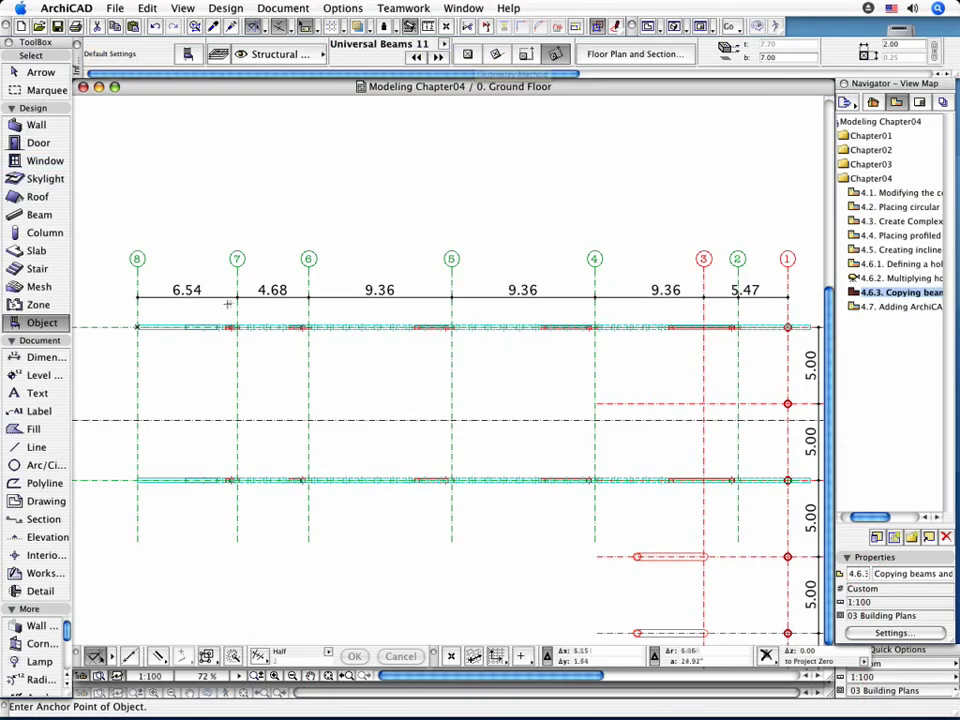
pyautogui.scroll(5, 184, 360)
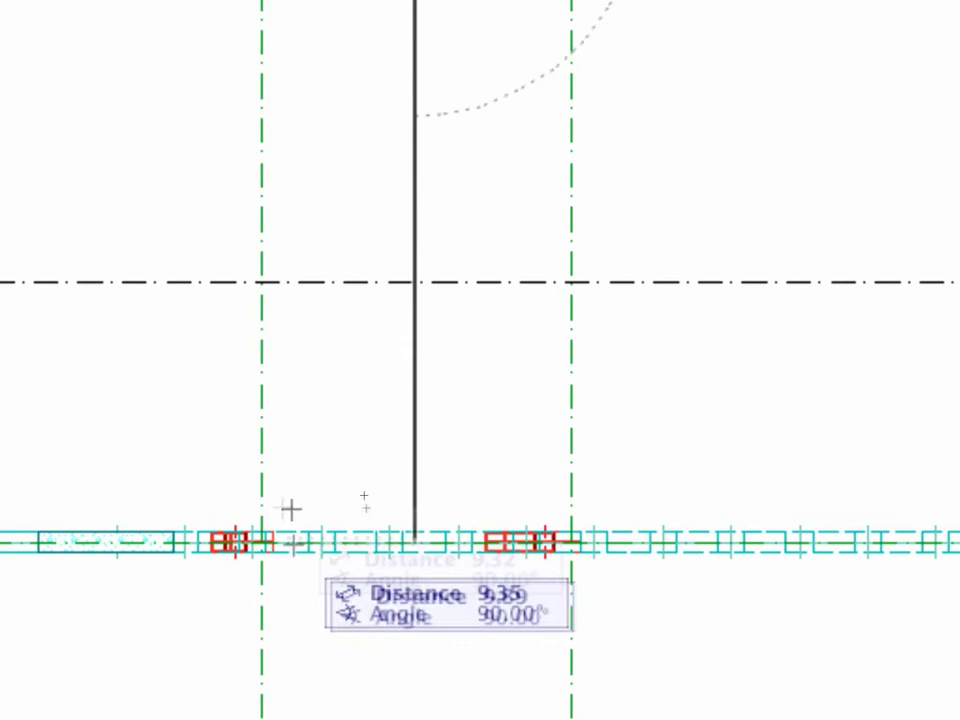
pyautogui.click(263, 528)
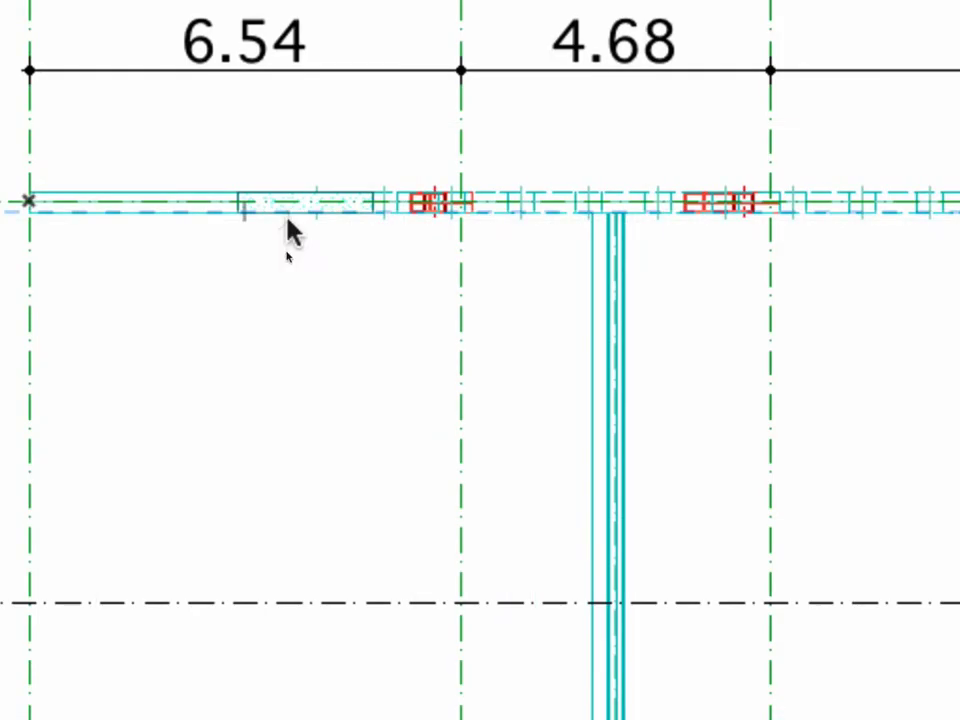
pyautogui.click(287, 212)
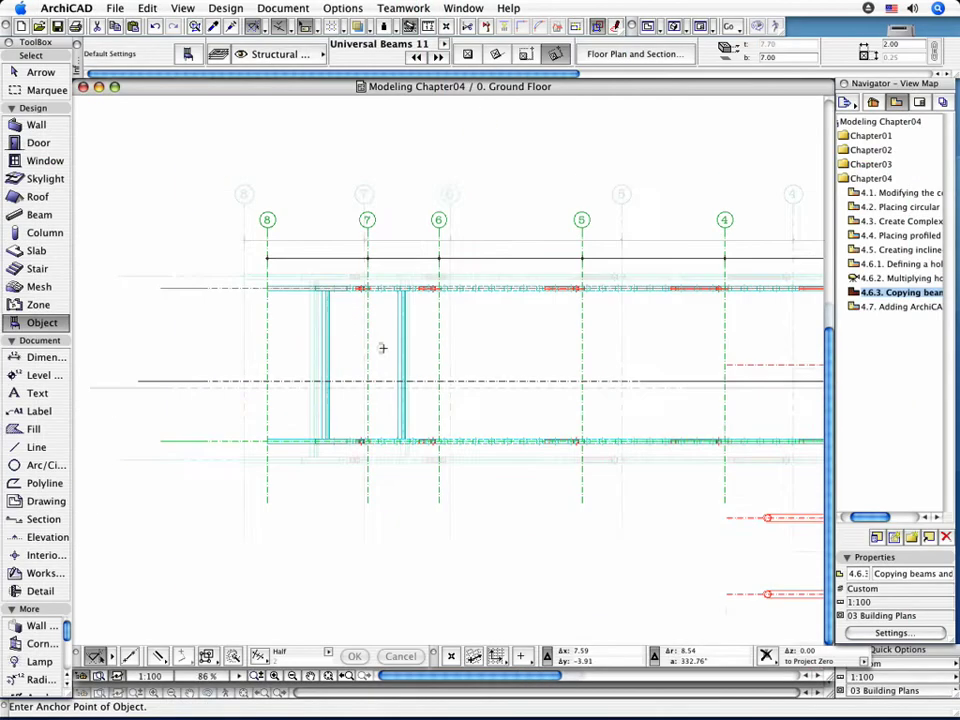
# Step: Open the S-01 building section from its section line's context menu
pyautogui.click(257, 381)
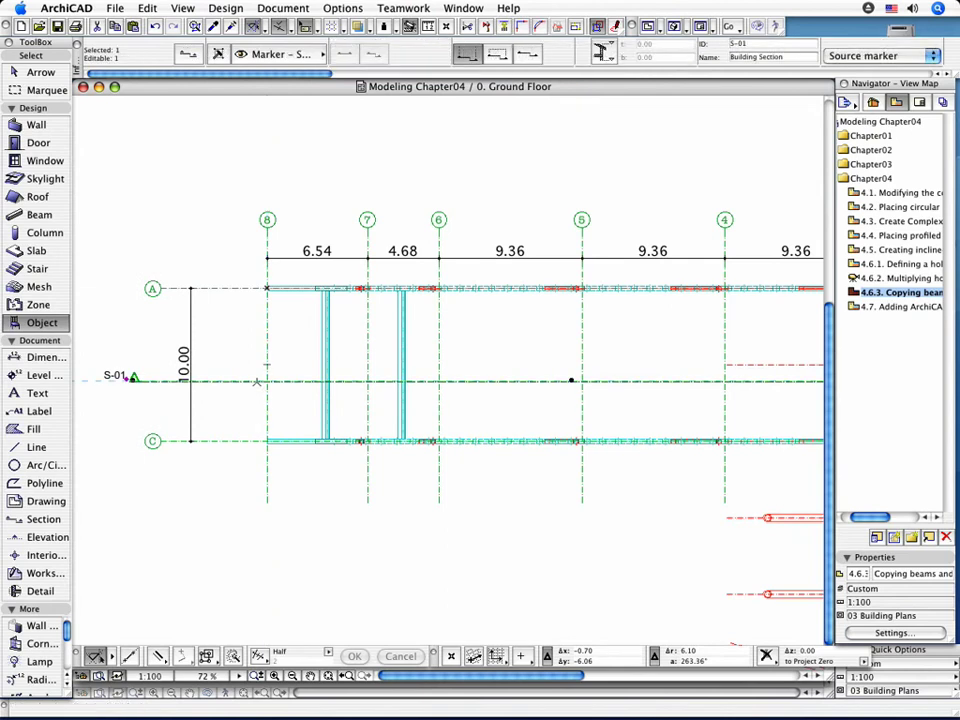
pyautogui.rightClick(257, 381)
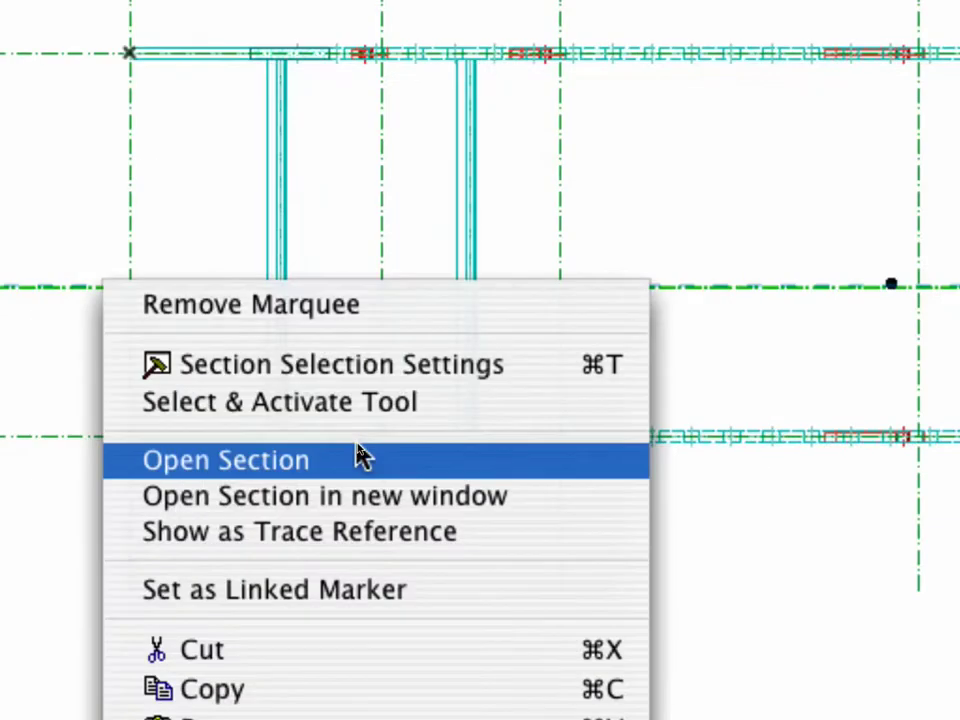
pyautogui.click(358, 449)
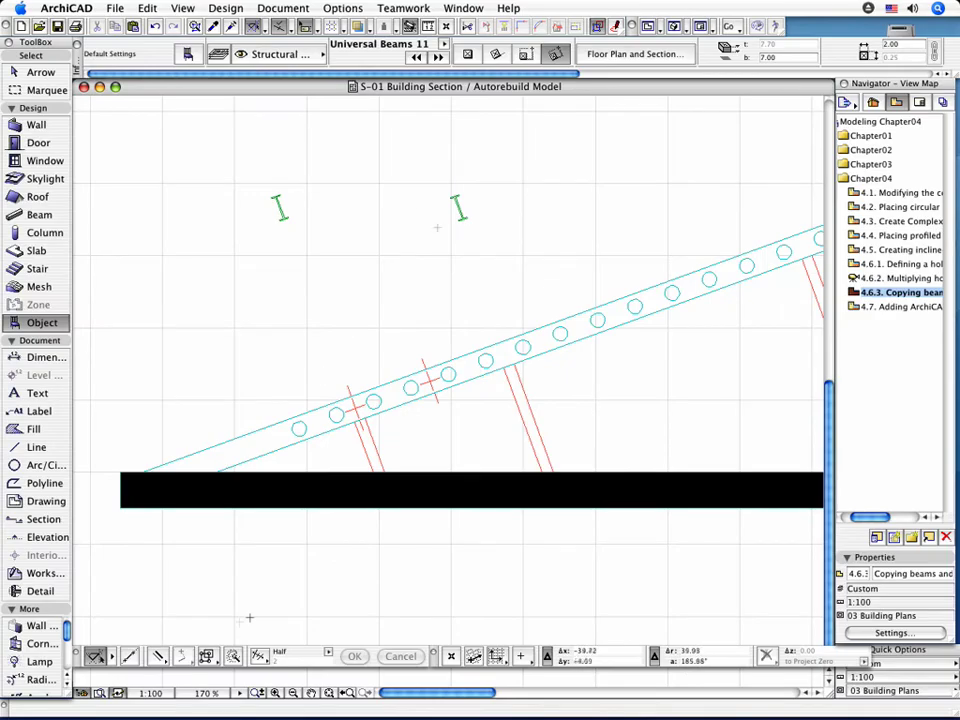
# Step: Move the left I-section profile down onto the inclined perforated beam
pyautogui.scroll(3, 405, 210)
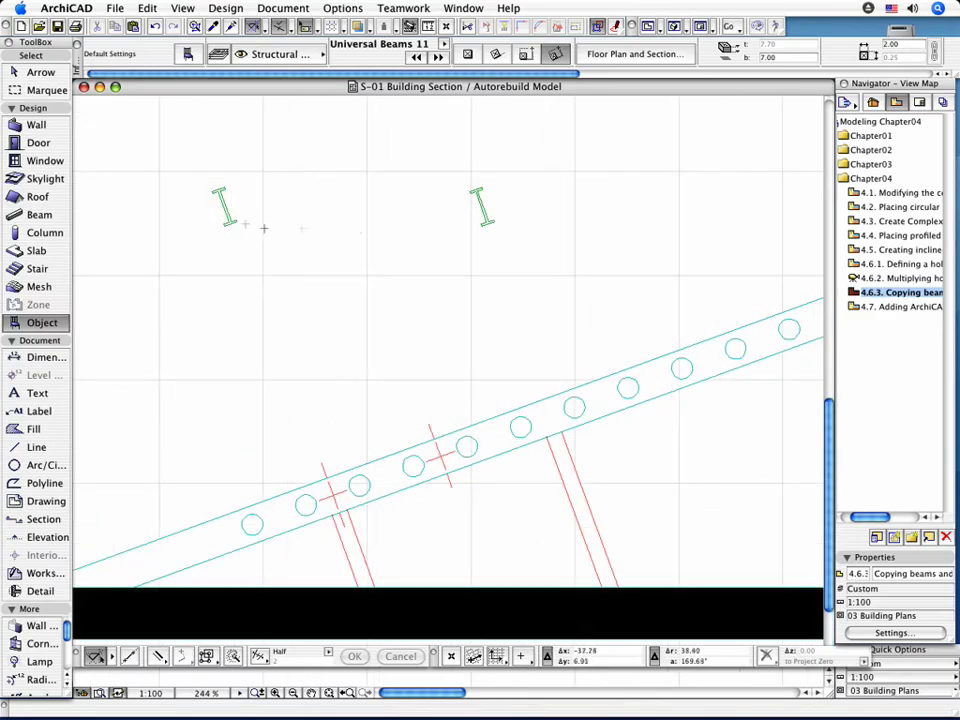
pyautogui.click(231, 220)
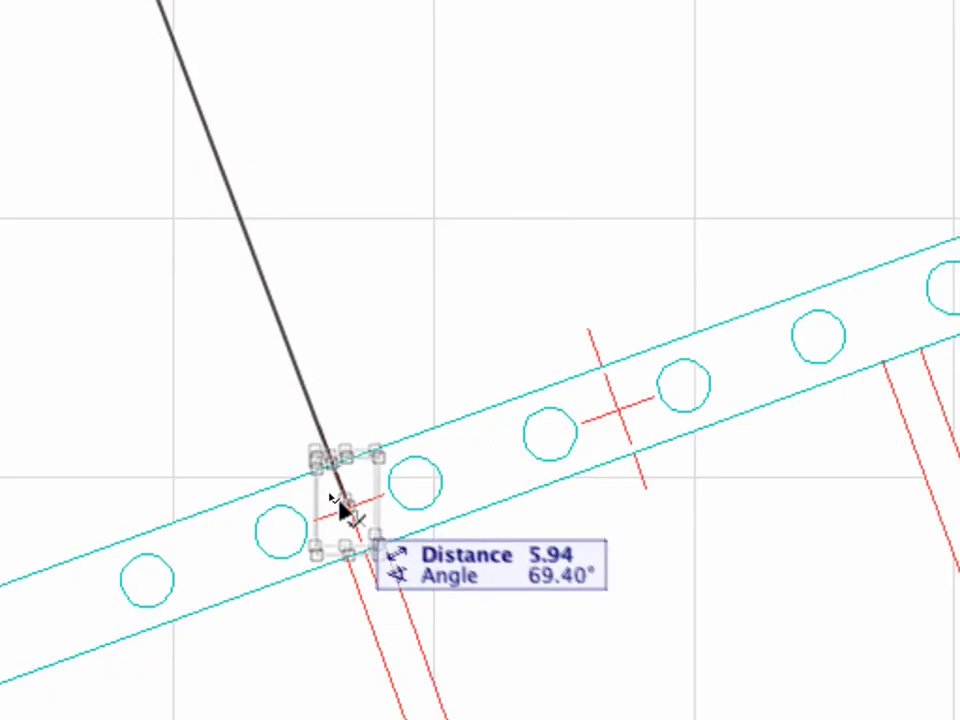
pyautogui.click(340, 510)
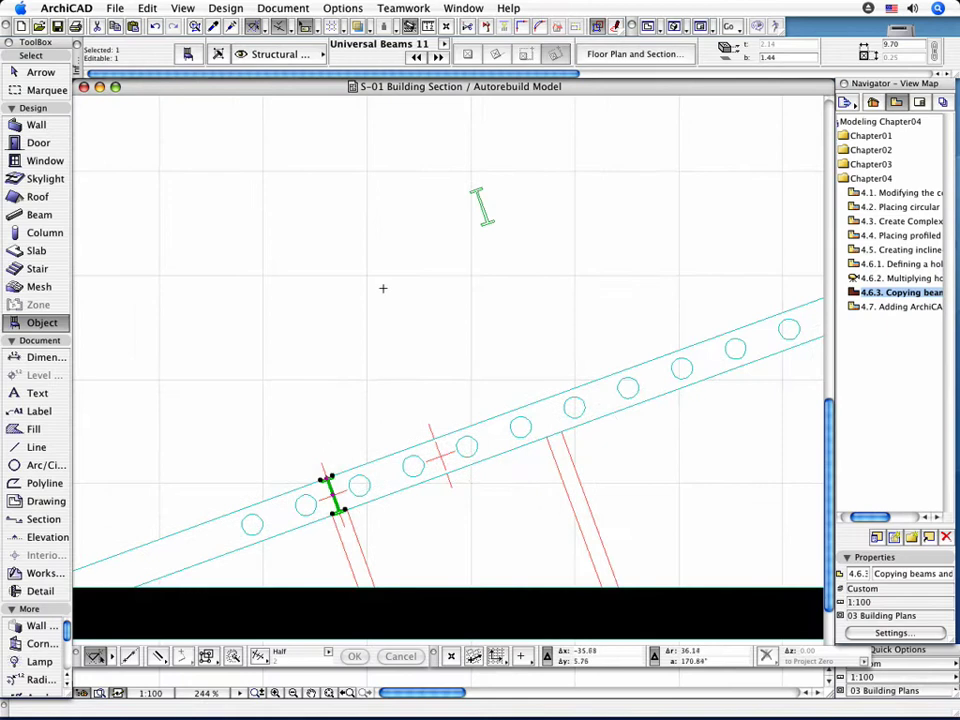
# Step: Drag the remaining I-section profile onto the inclined beam at the second post's crossing
pyautogui.press('Escape')
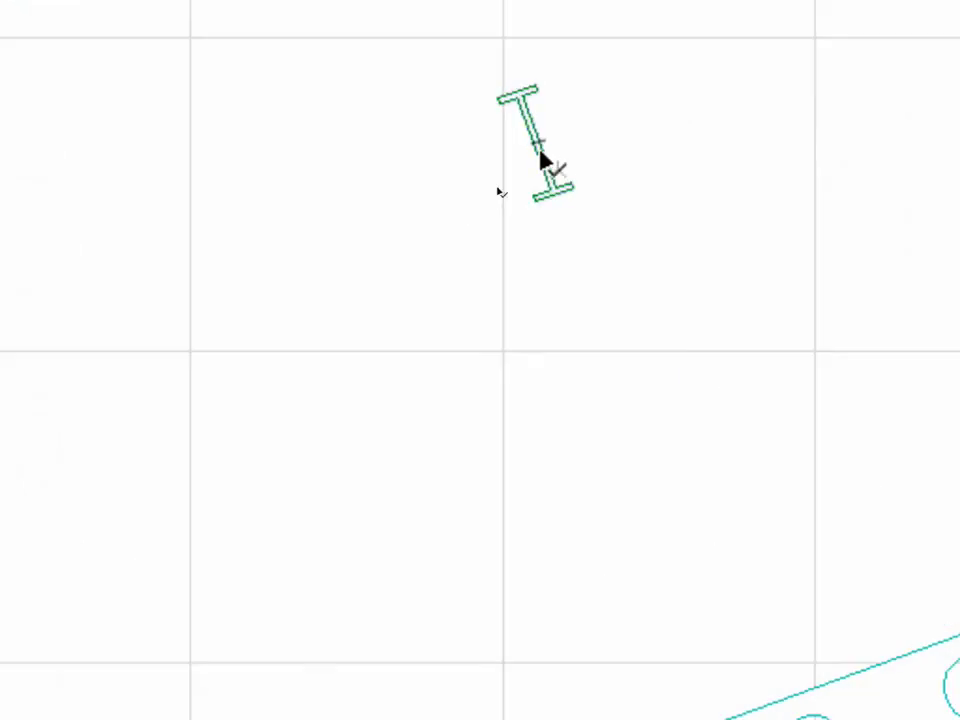
pyautogui.click(539, 148)
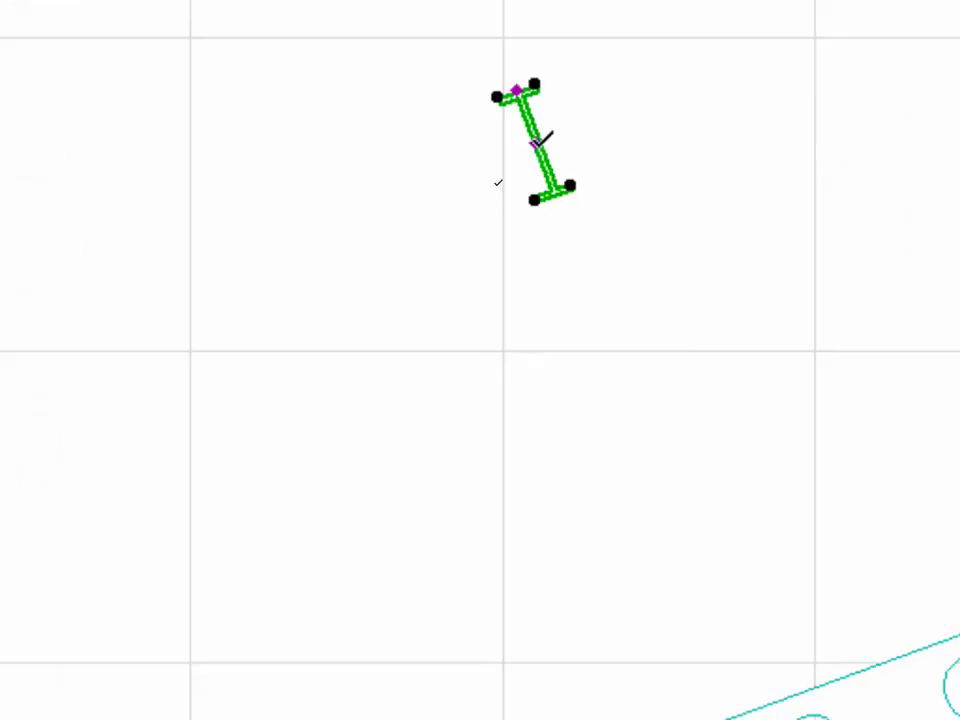
pyautogui.moveTo(540, 140); pyautogui.dragTo(137, 719)
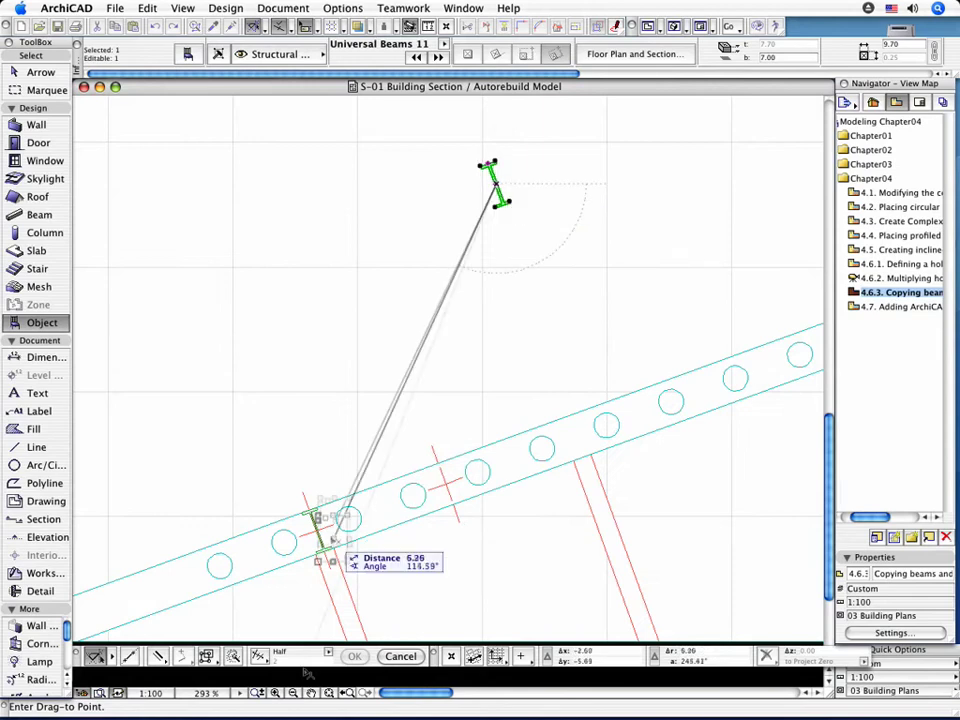
pyautogui.moveTo(335, 540); pyautogui.dragTo(467, 461)
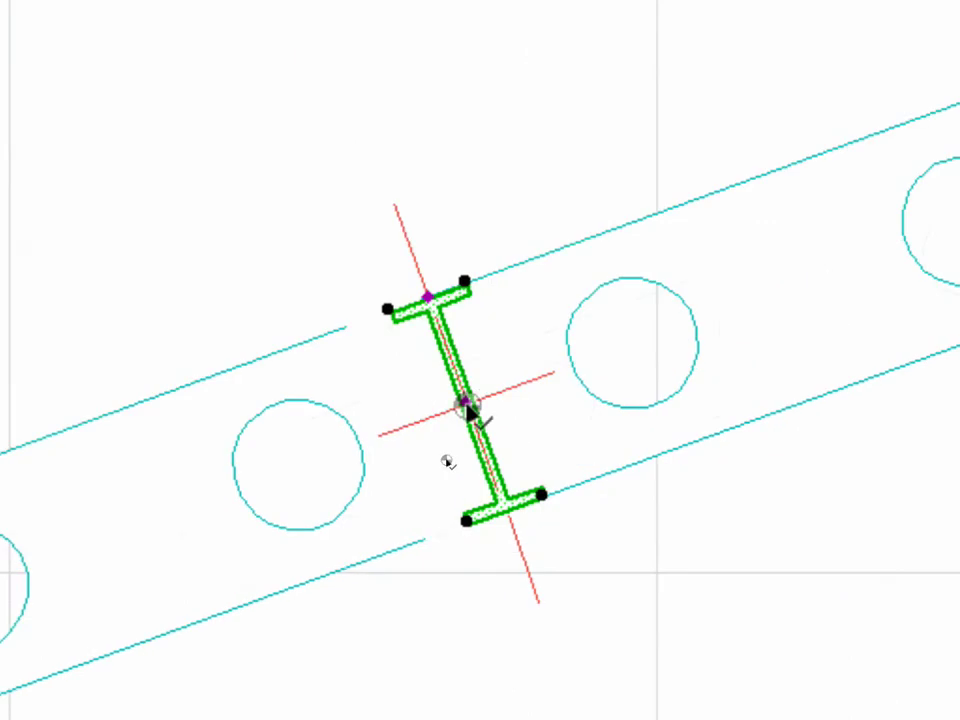
pyautogui.scroll(-3, 448, 304)
pyautogui.scroll(-2, 449, 303)
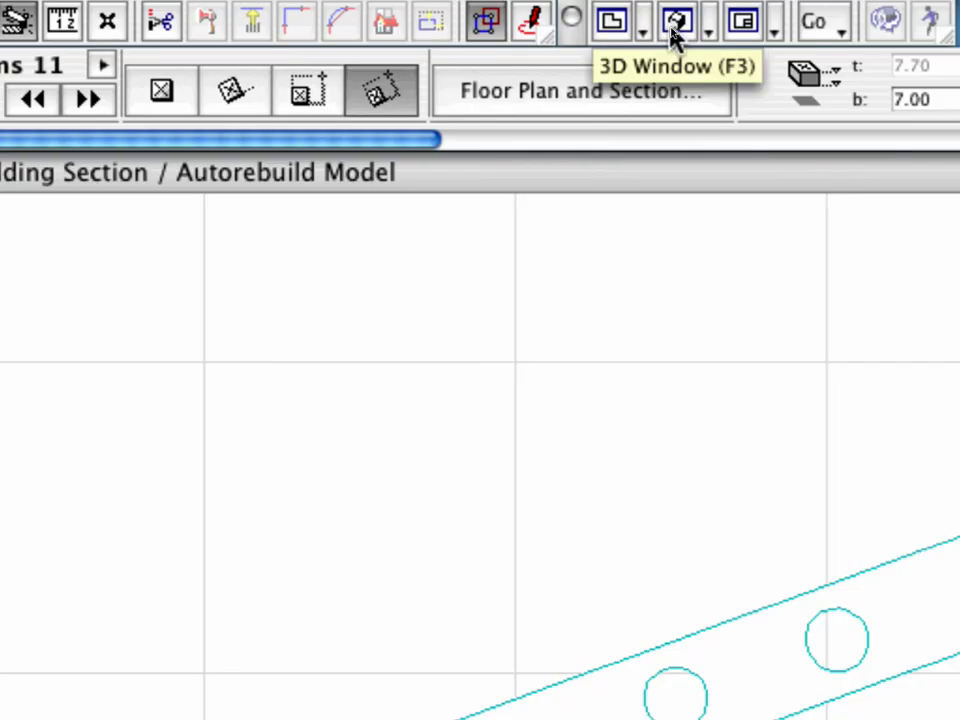
# Step: In the 3D window, start Multiply on the cross beam from its end node
pyautogui.click(674, 24)
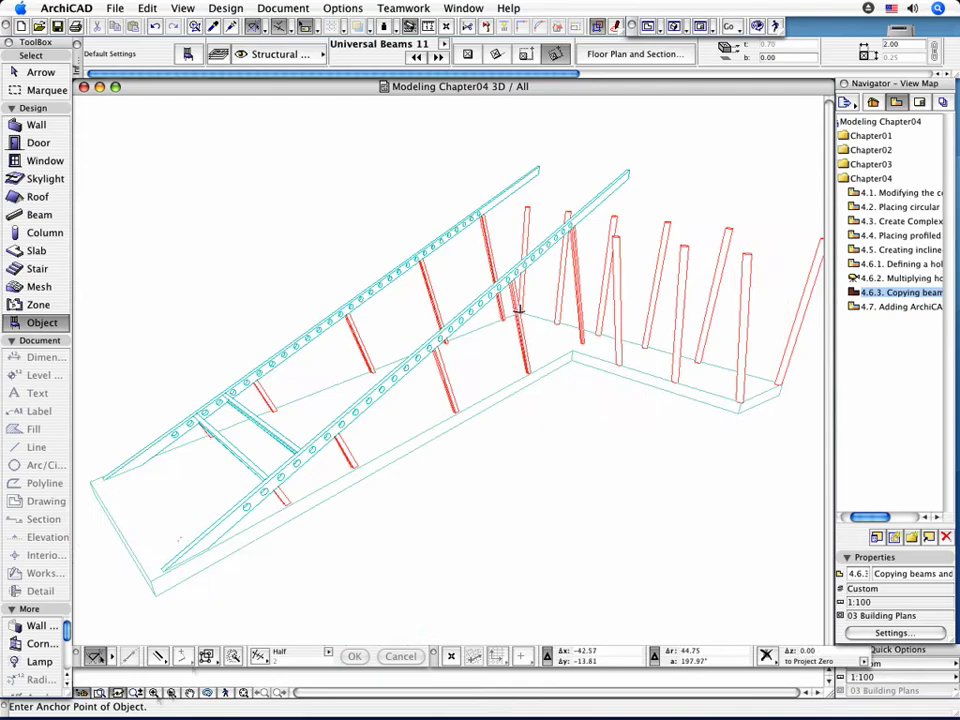
pyautogui.scroll(3, 628, 281)
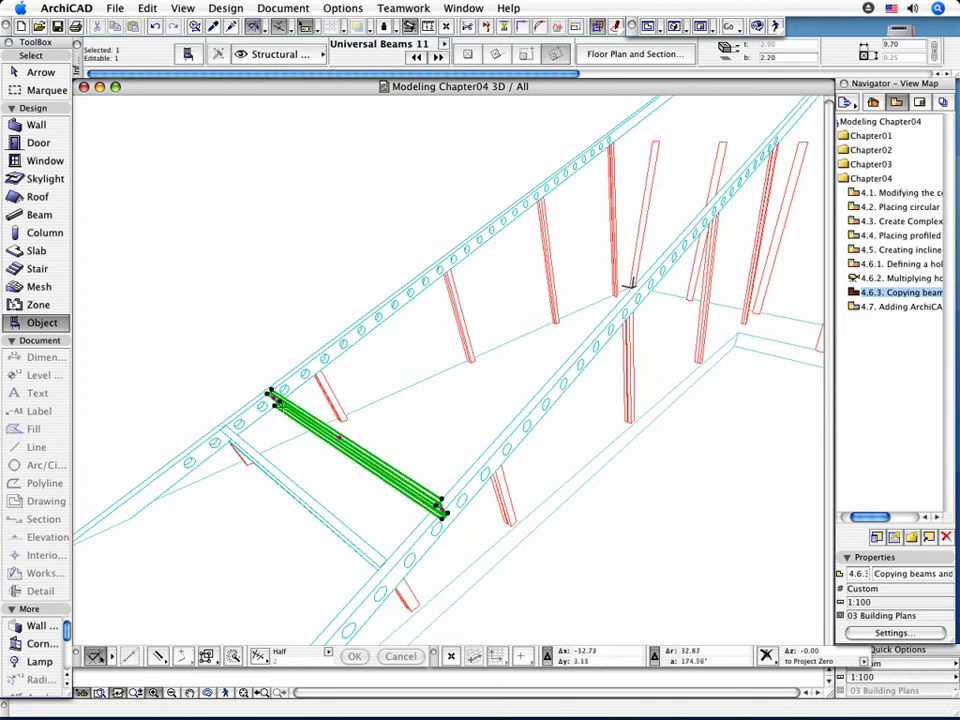
pyautogui.click(272, 392)
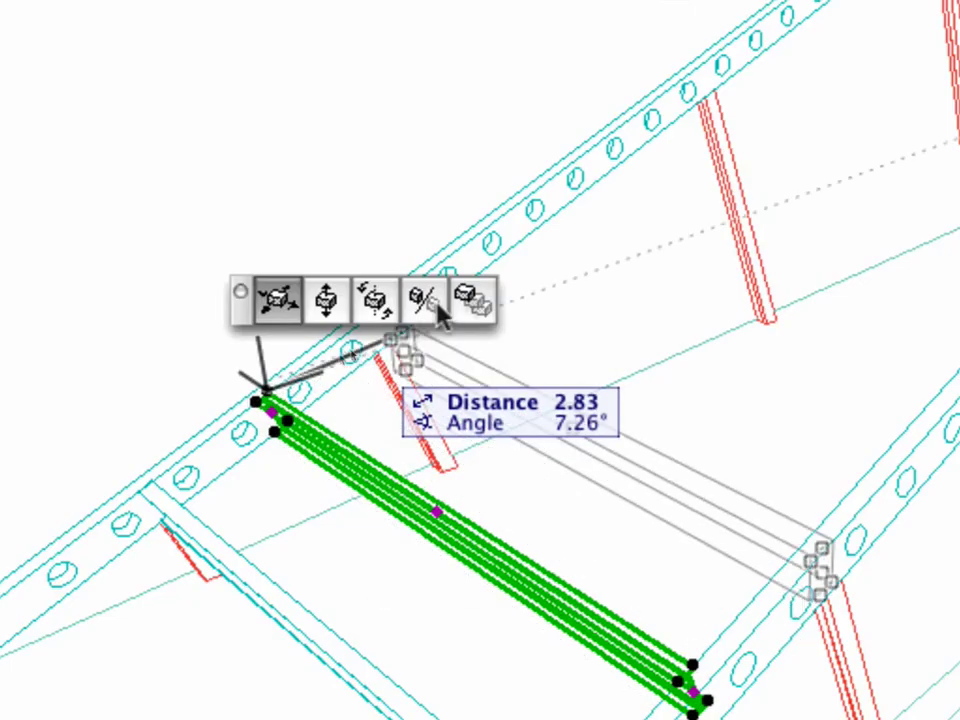
pyautogui.click(490, 312)
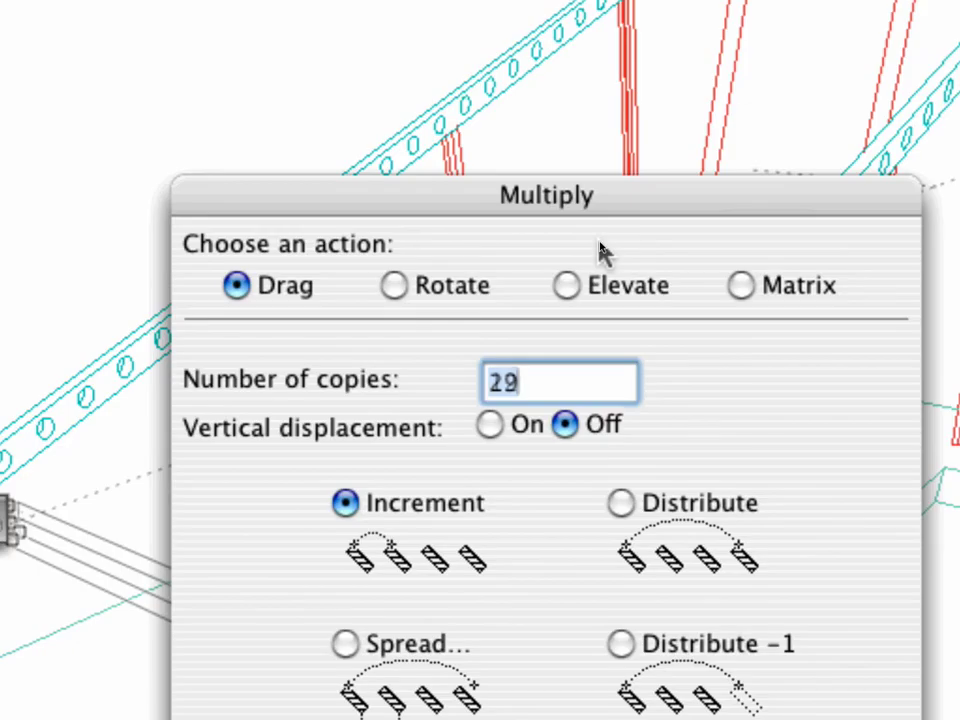
# Step: Set Multiply to 12 copies with Vertical displacement On
pyautogui.write('12')
pyautogui.click(484, 427)
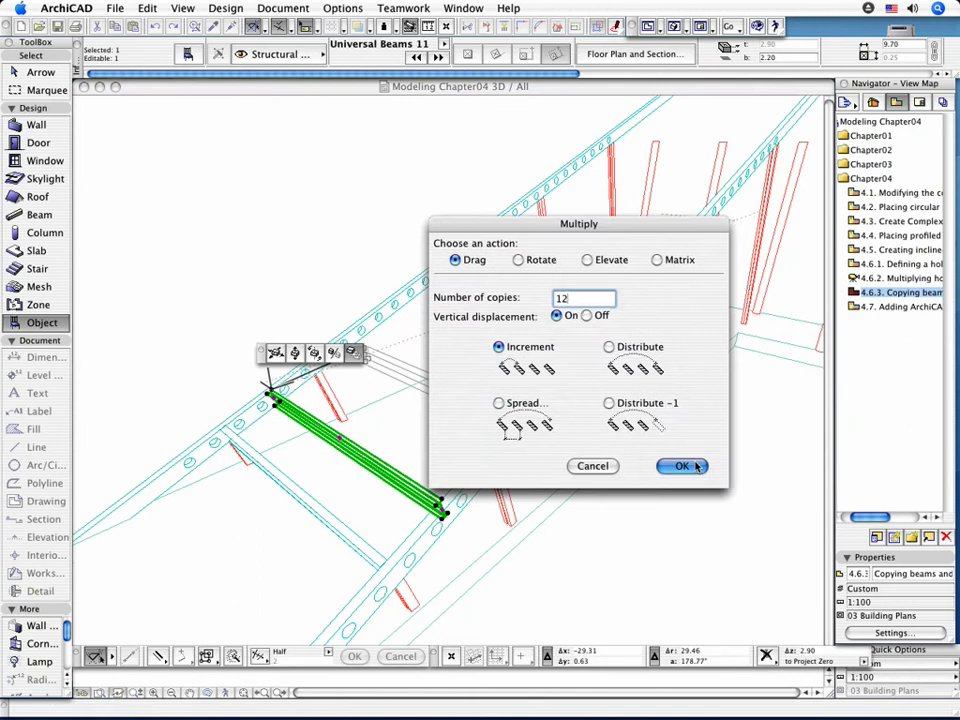
# Step: Place 12 cross-beam copies along the rafter, each rising 0.75, then deselect them
pyautogui.click(675, 465)
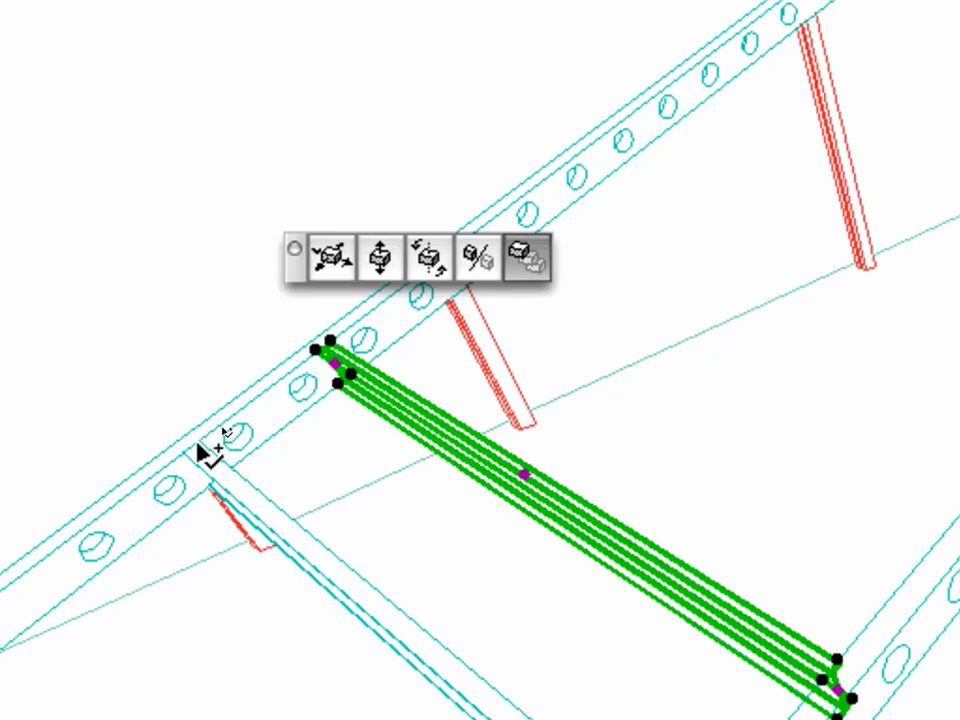
pyautogui.click(199, 445)
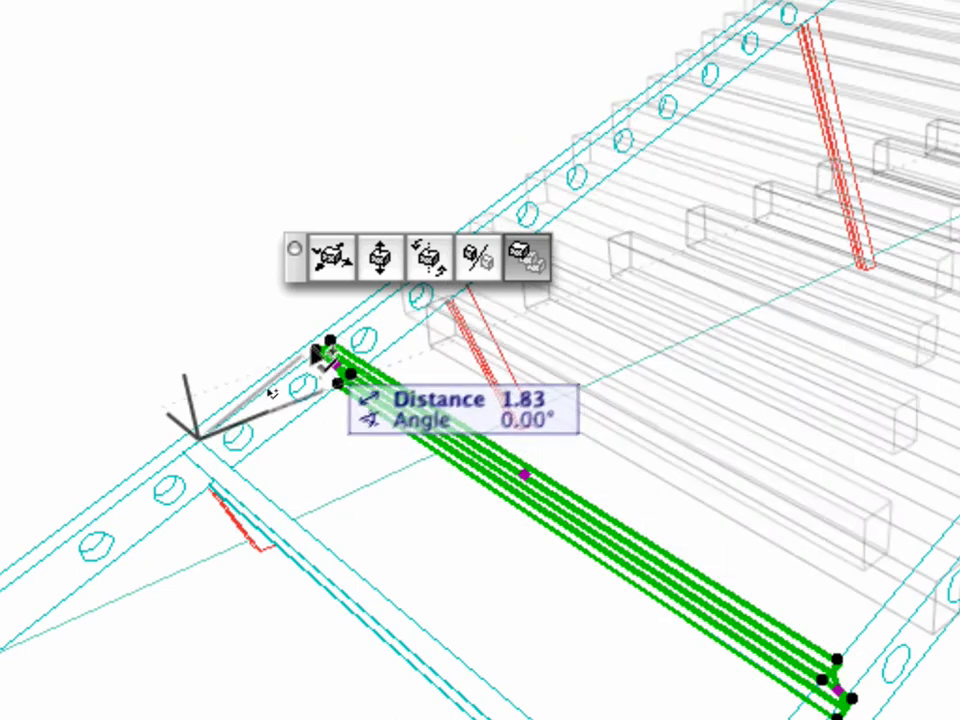
pyautogui.click(330, 342)
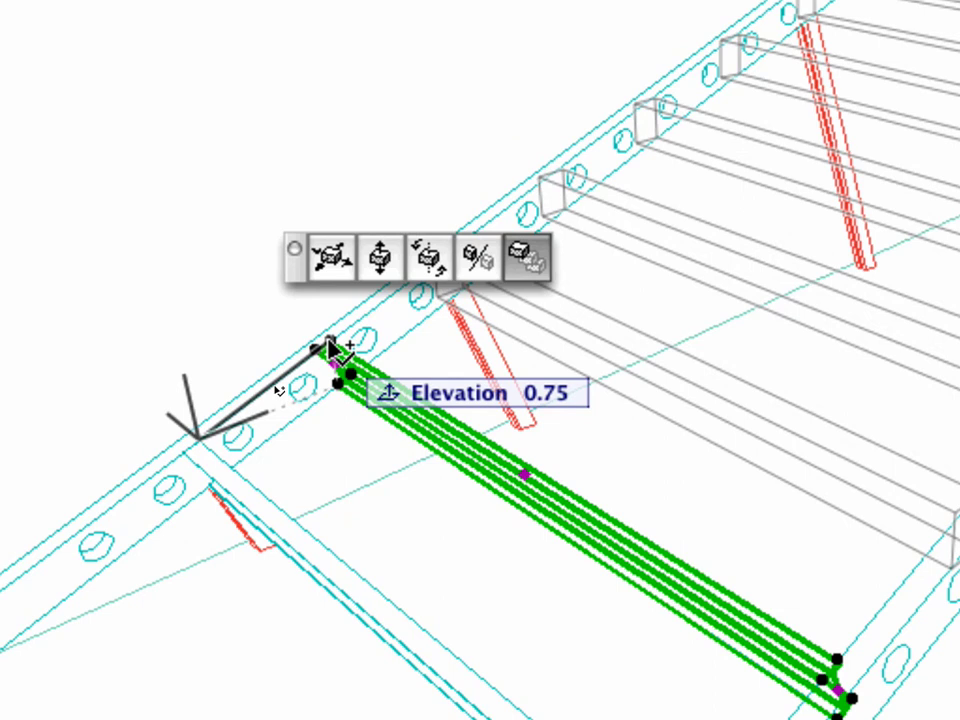
pyautogui.click(330, 343)
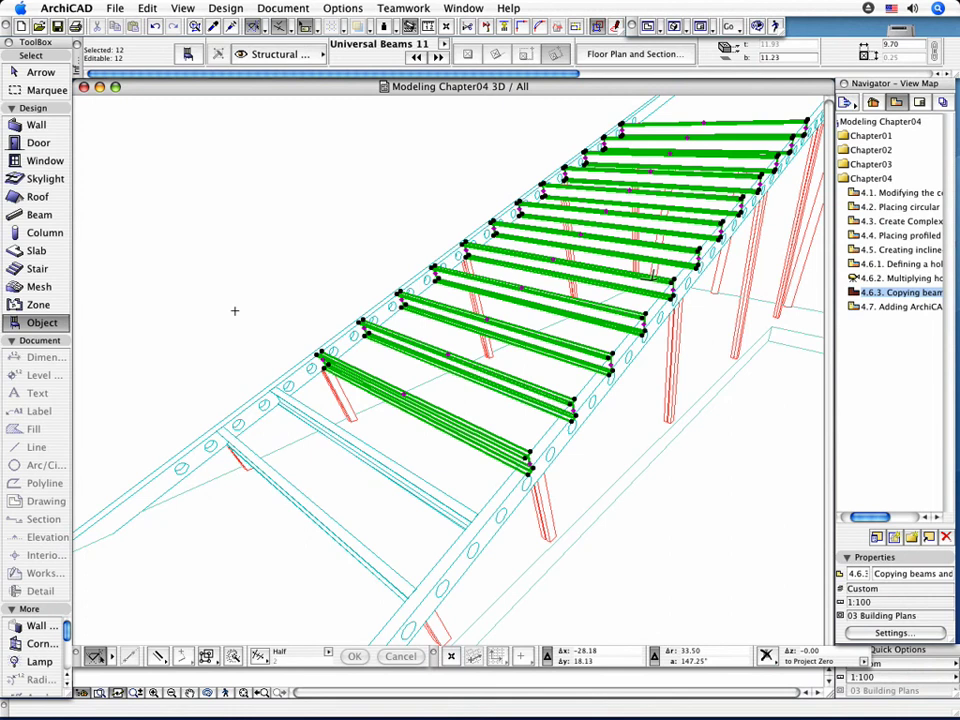
pyautogui.press('Escape')
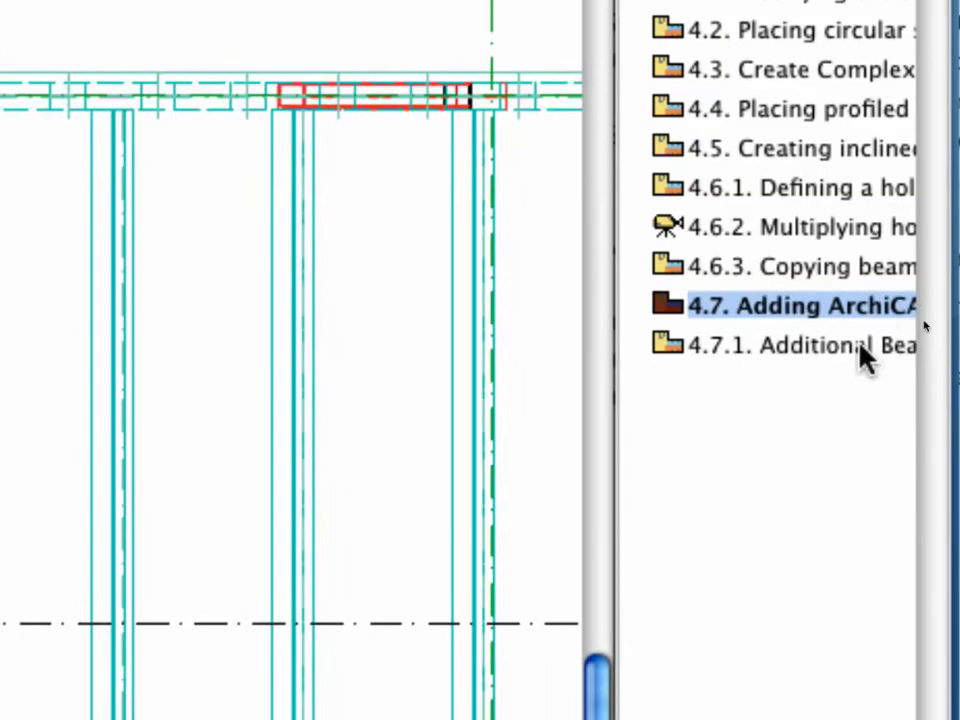
# Step: Go to the 4.7.1 Additional Beams view and open the S-01 section from its marker
pyautogui.doubleClick(924, 321)
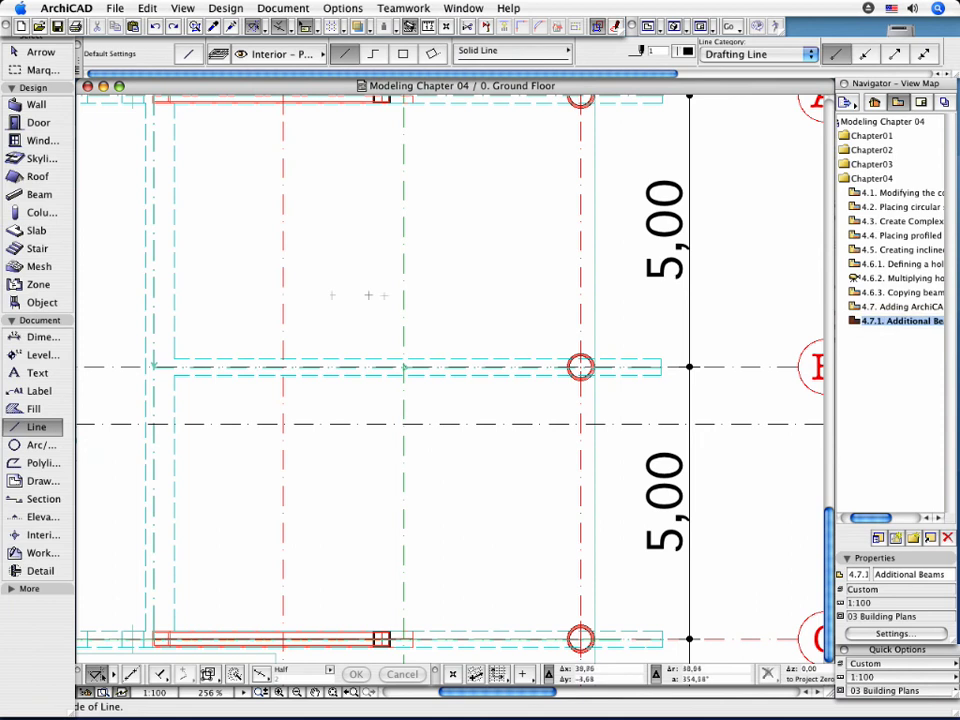
pyautogui.keyDown('shift'); pyautogui.moveTo(154, 311); pyautogui.dragTo(216, 377); pyautogui.keyUp('shift')
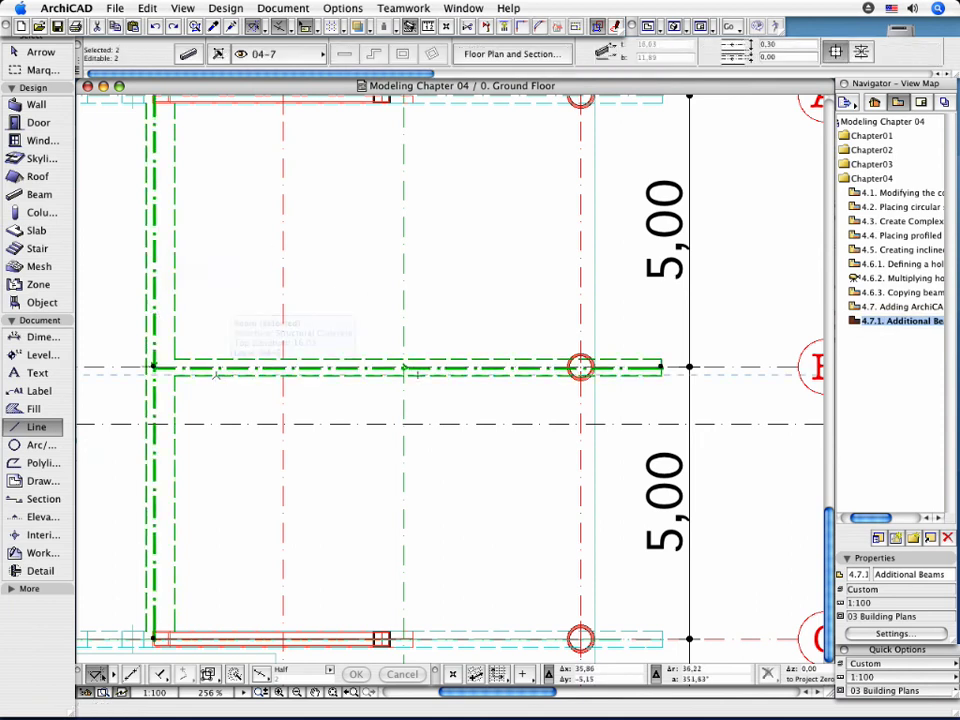
pyautogui.scroll(-2, 216, 375)
pyautogui.click(222, 407)
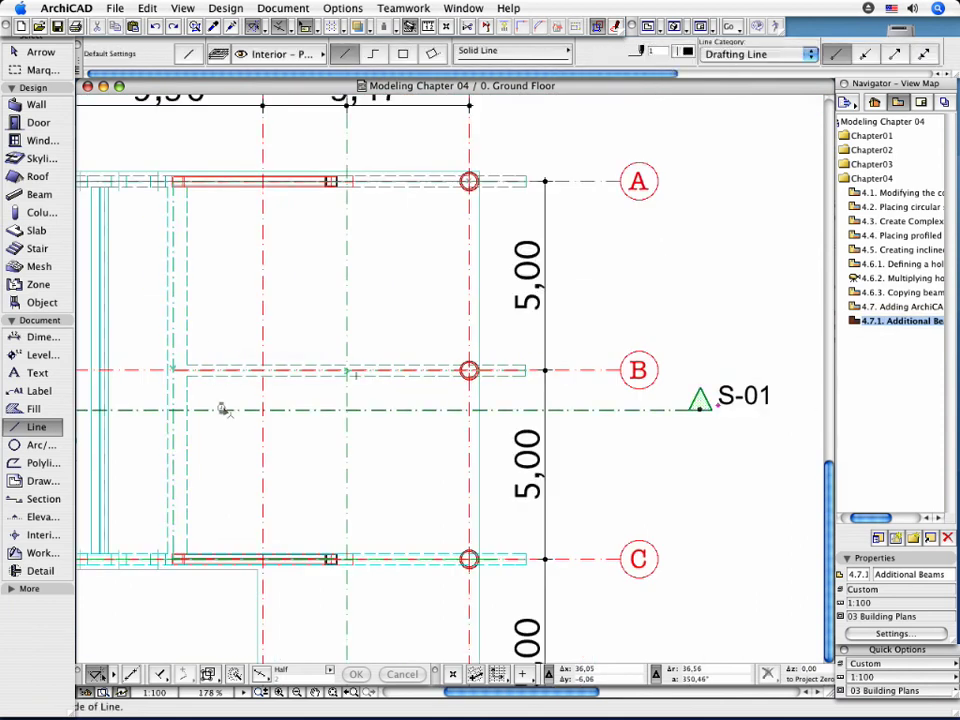
pyautogui.rightClick(221, 408)
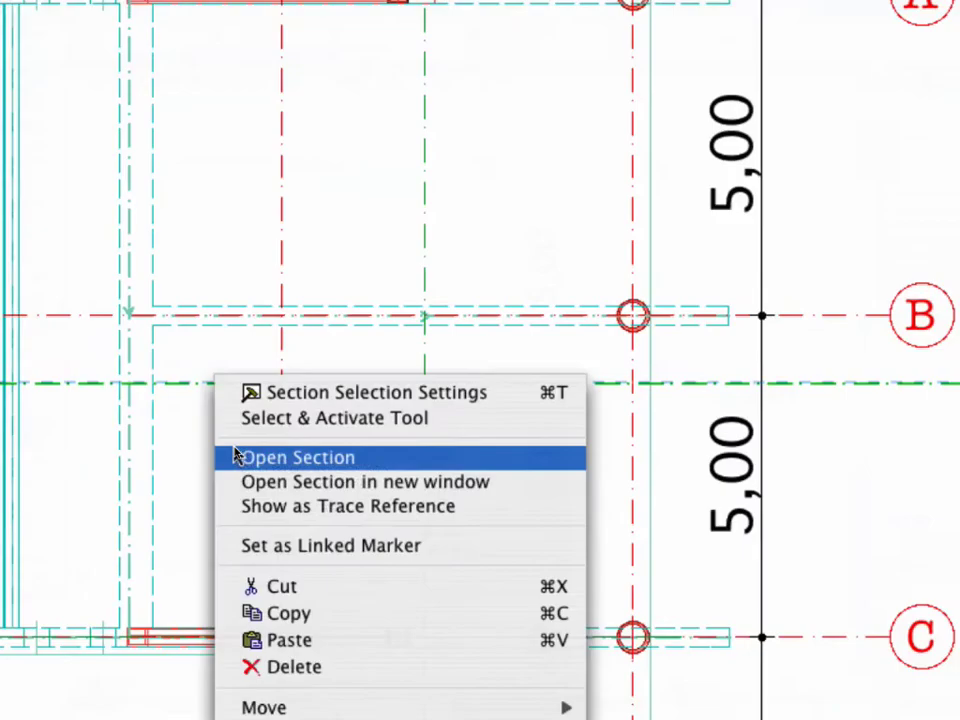
pyautogui.click(240, 470)
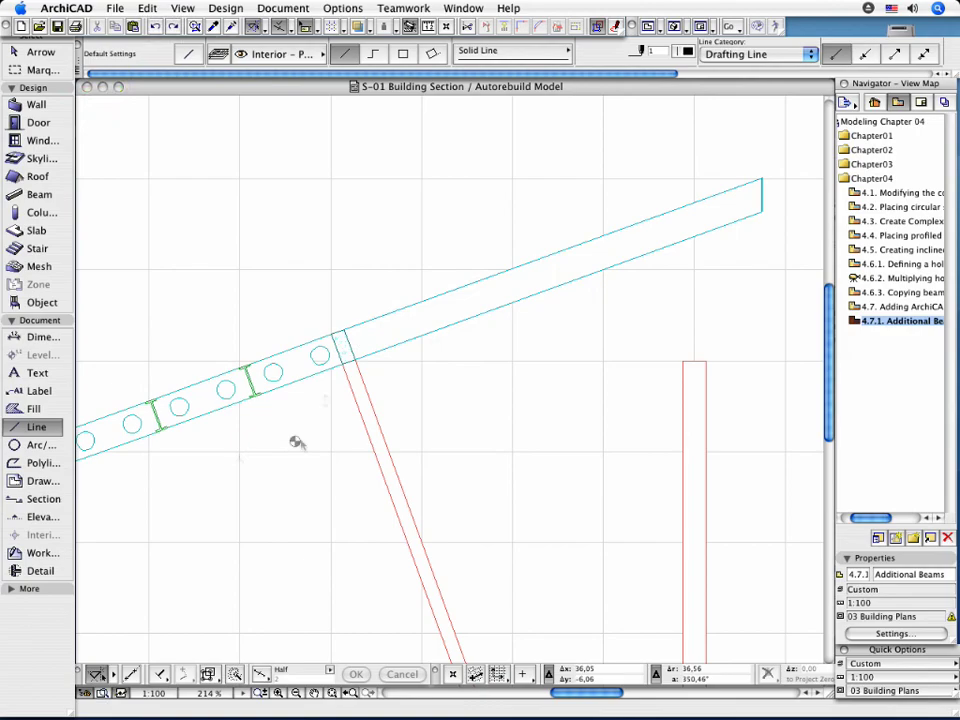